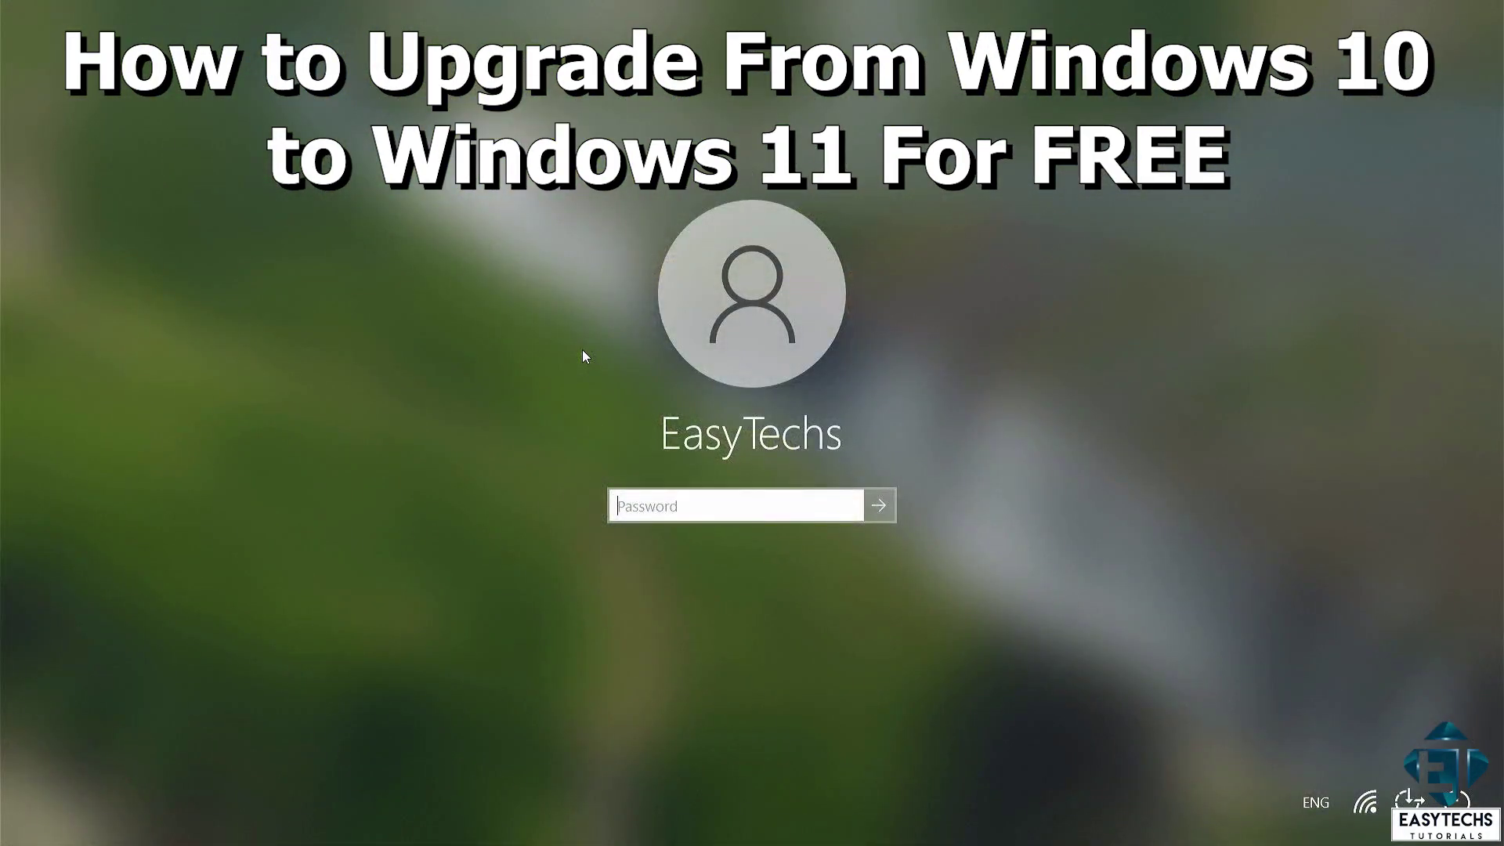
- Sign in to the local account with its password and dismiss the app list to reach the desktop
{"action": "type", "text": "1234"}
{"action": "key", "text": "Return"}
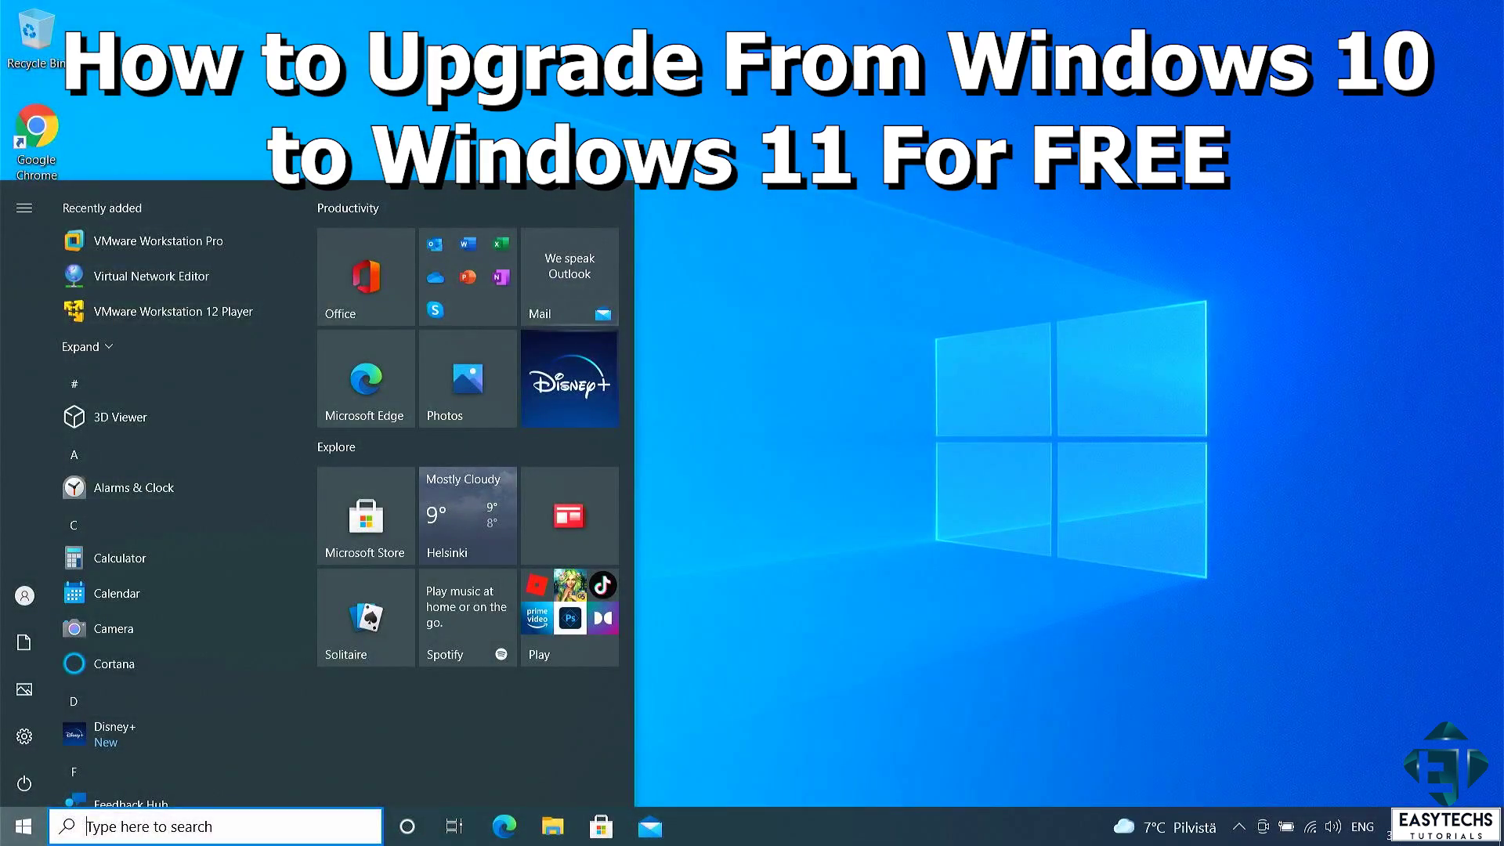
{"action": "left_click", "coordinate": [933, 533]}
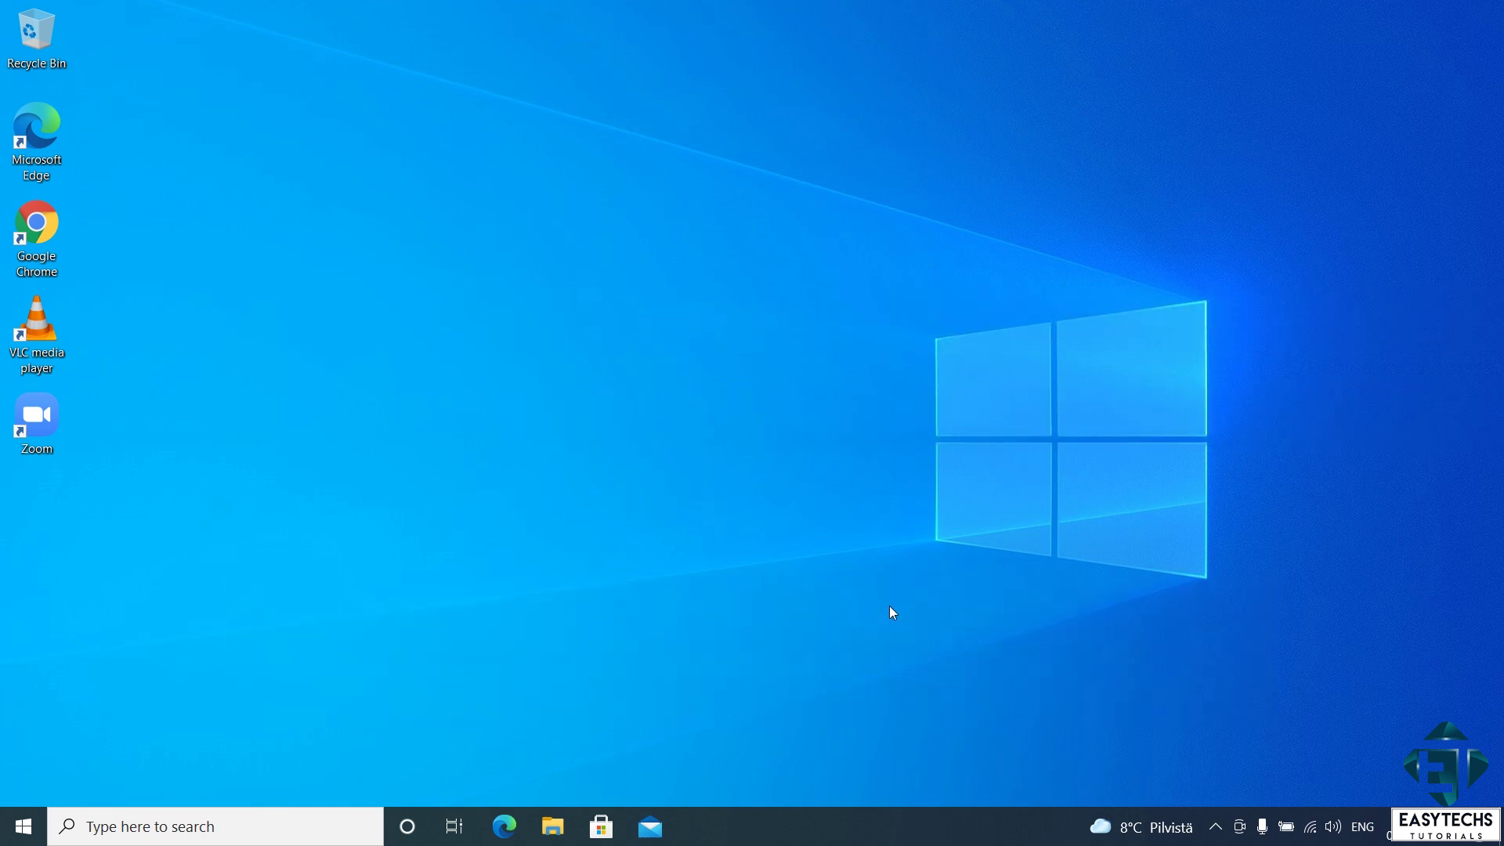
{"action": "left_click", "coordinate": [21, 814]}
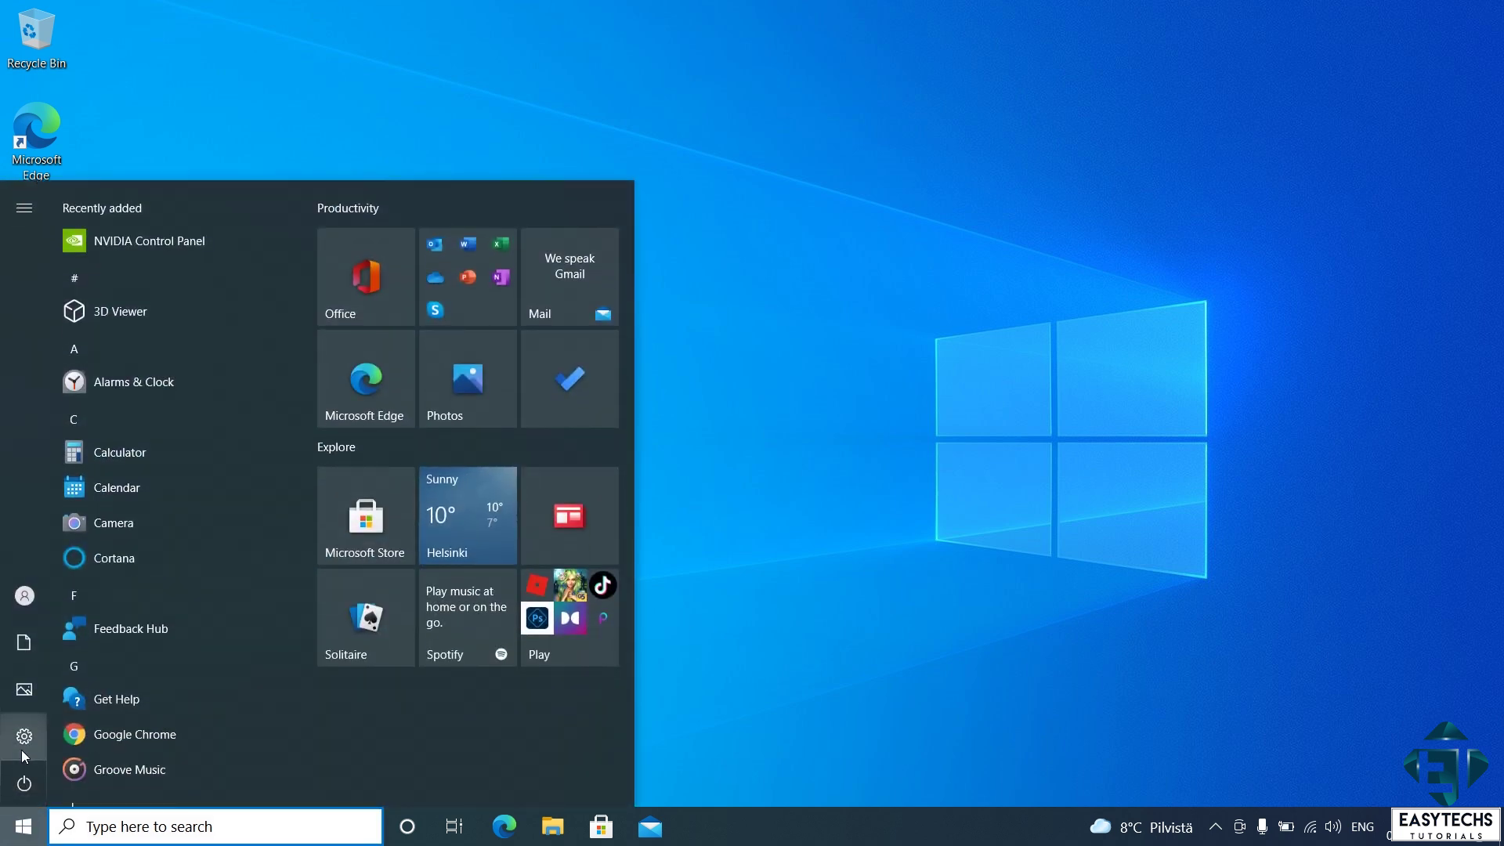
- Check for updates under Update & Security; it reports the PC doesn't meet Windows 11 requirements
{"action": "left_click", "coordinate": [24, 736]}
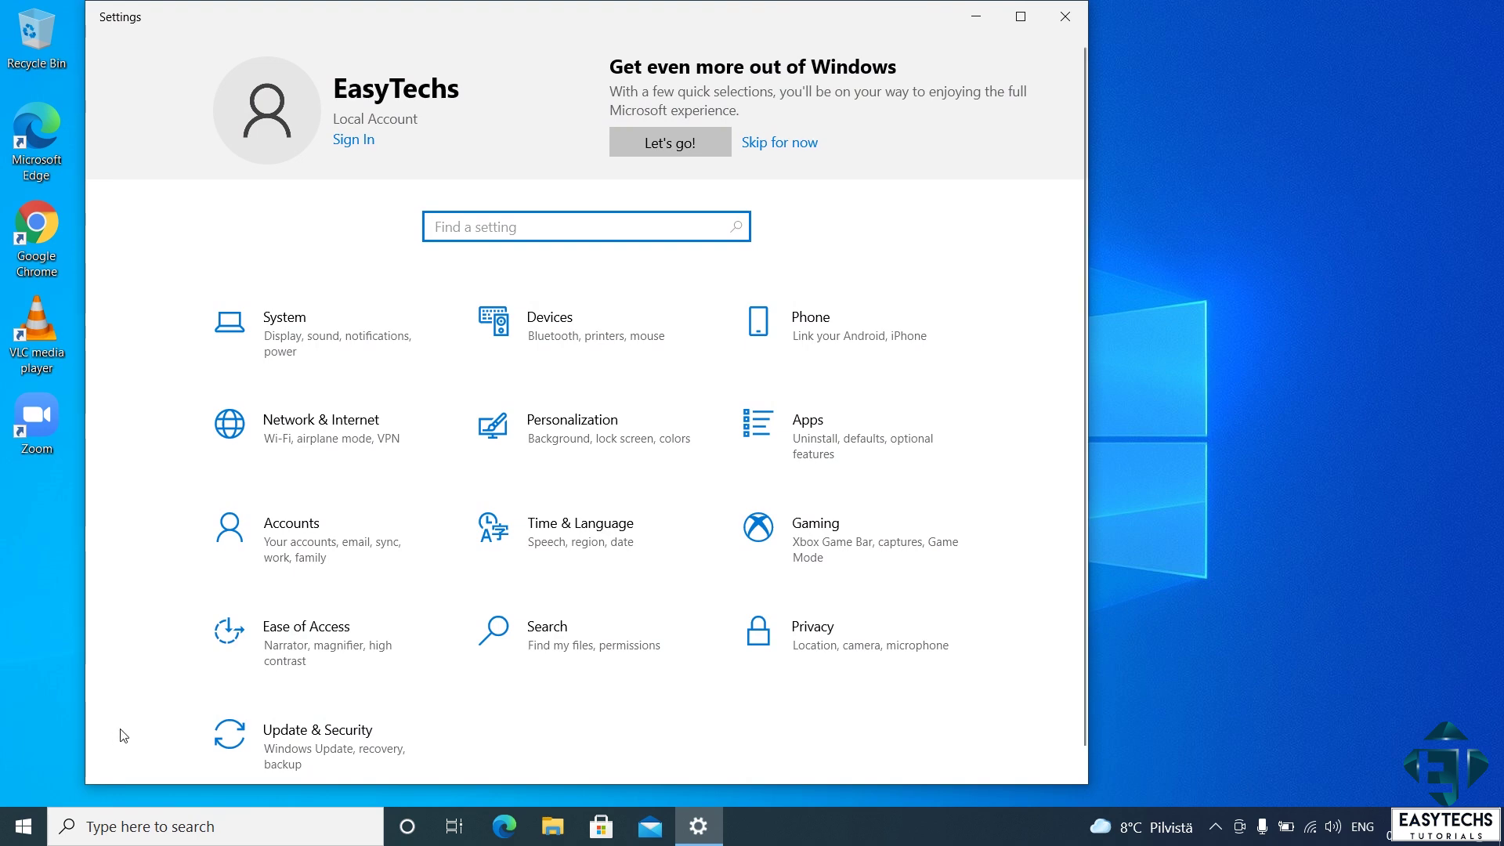
{"action": "left_click", "coordinate": [312, 744]}
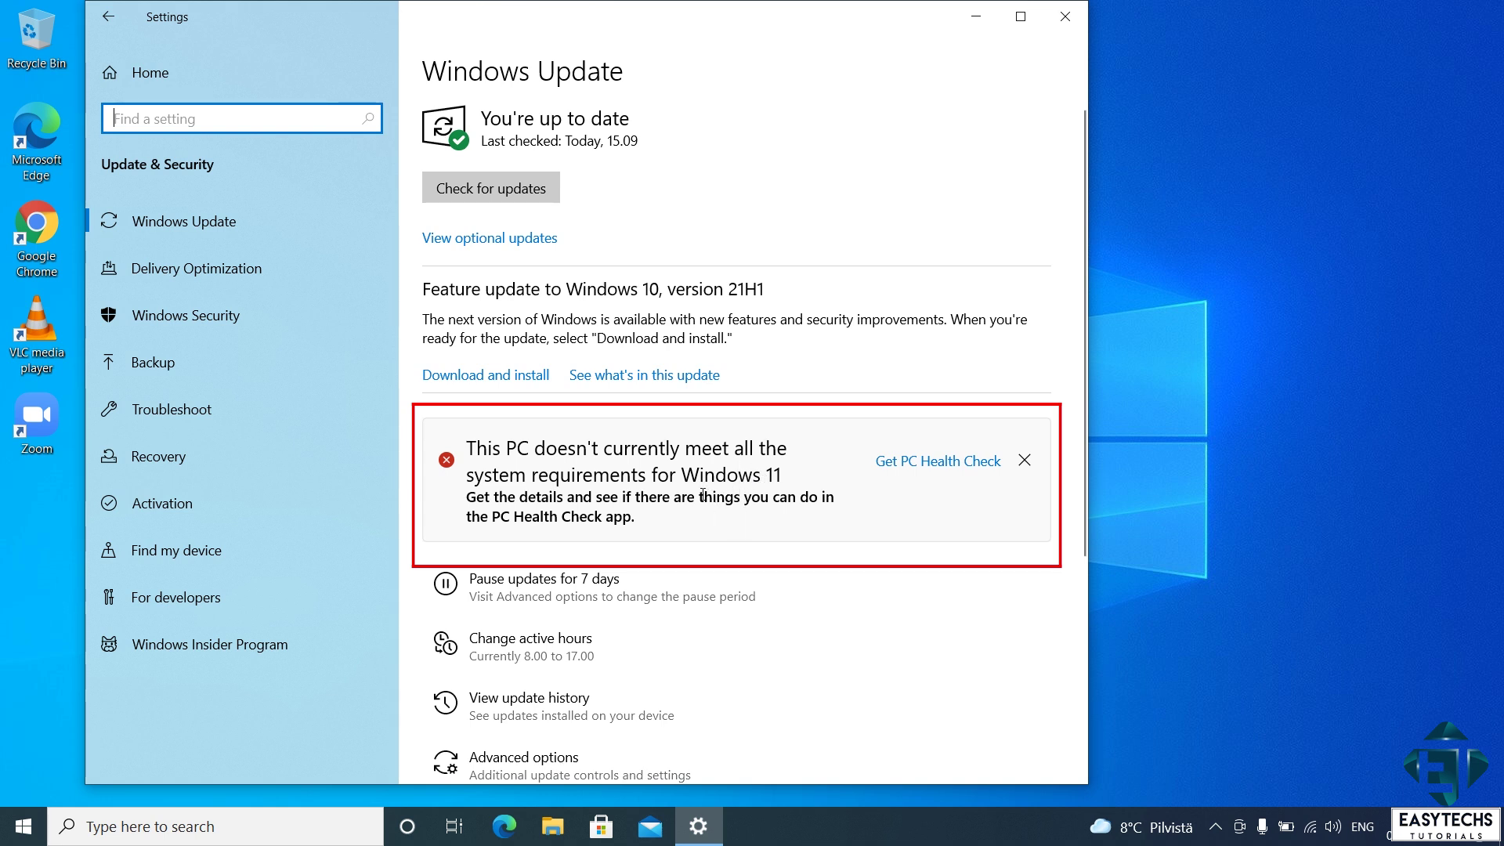
{"action": "left_click", "coordinate": [498, 192]}
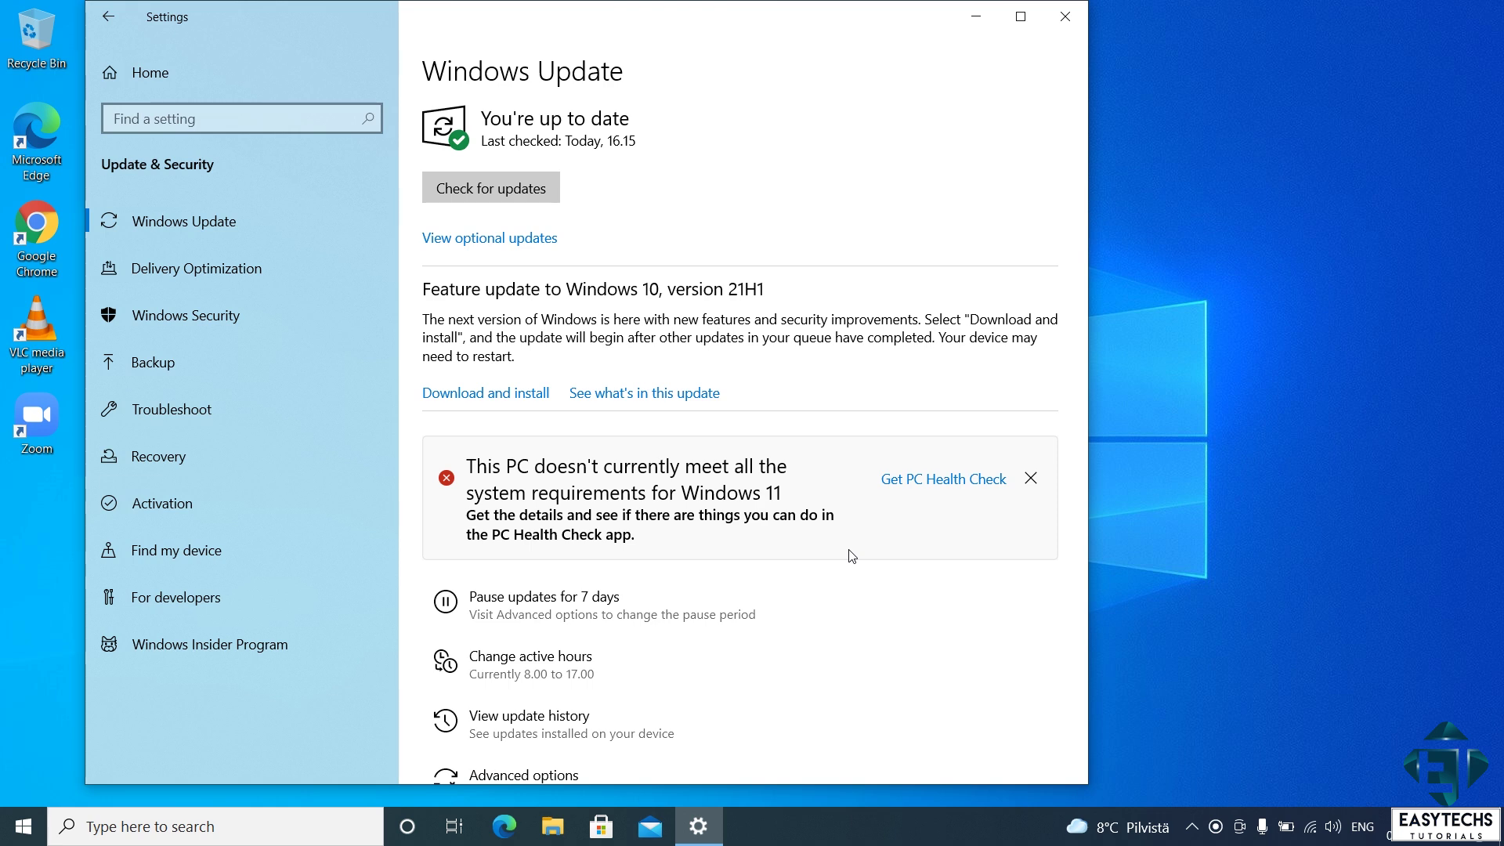
- Download WindowsPCHealthCheckSetup (1).msi from Microsoft's Windows 11 page and run it
{"action": "left_click", "coordinate": [922, 481]}
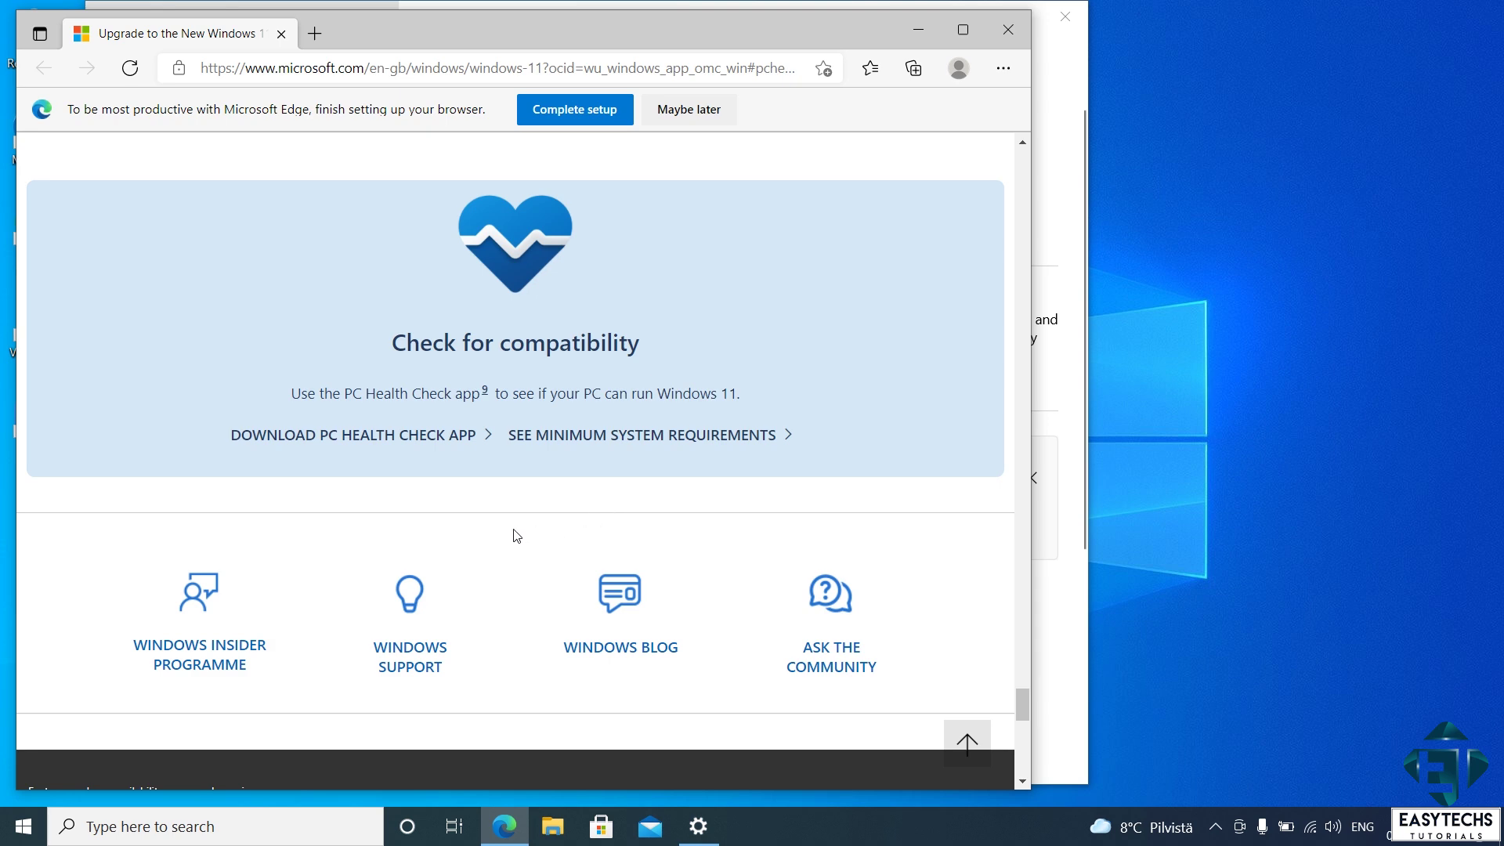
{"action": "left_click", "coordinate": [303, 444]}
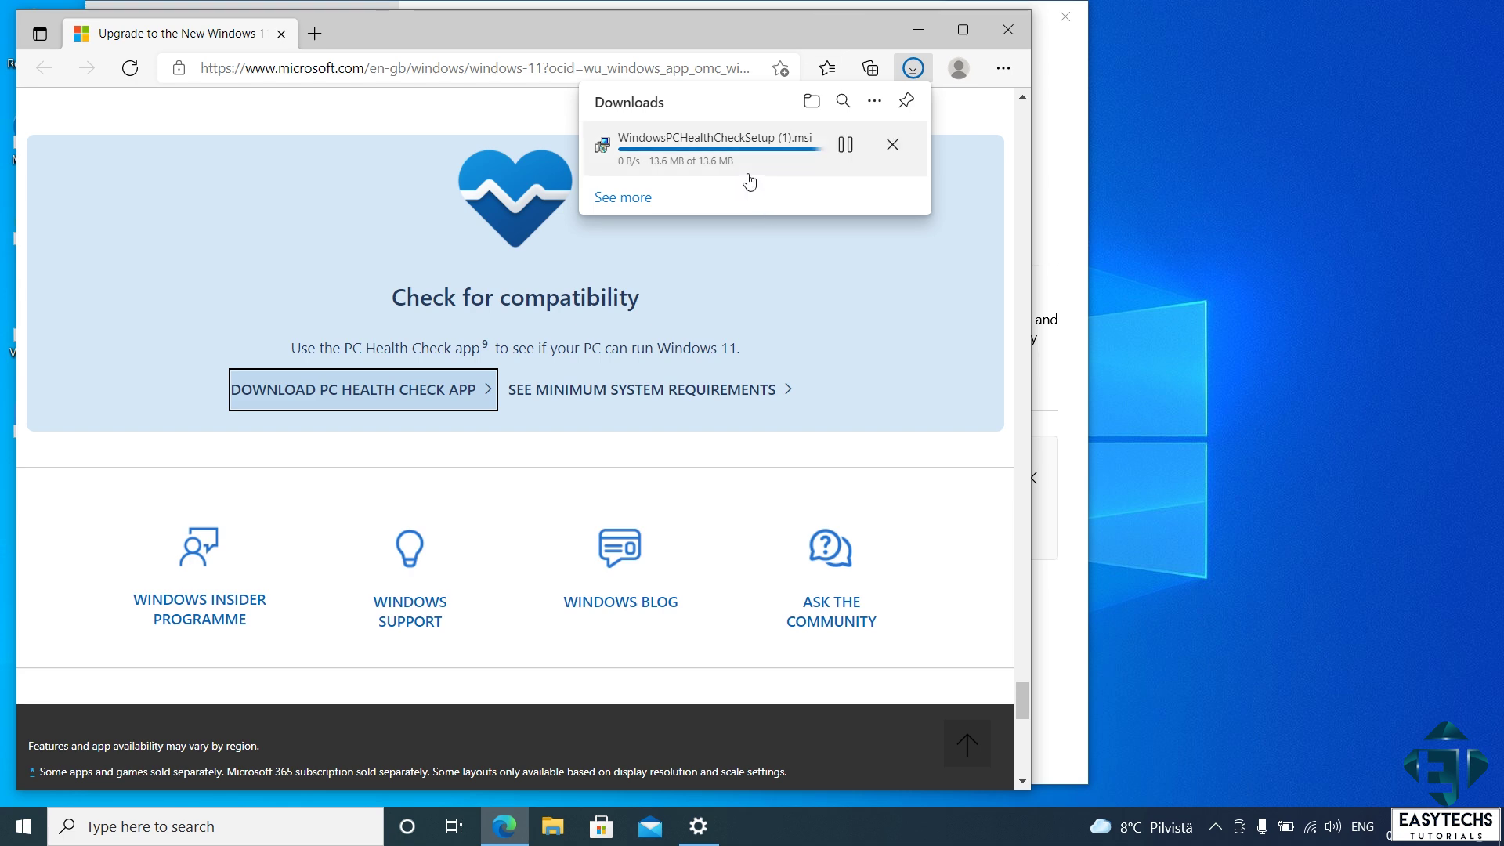
{"action": "left_click", "coordinate": [731, 162]}
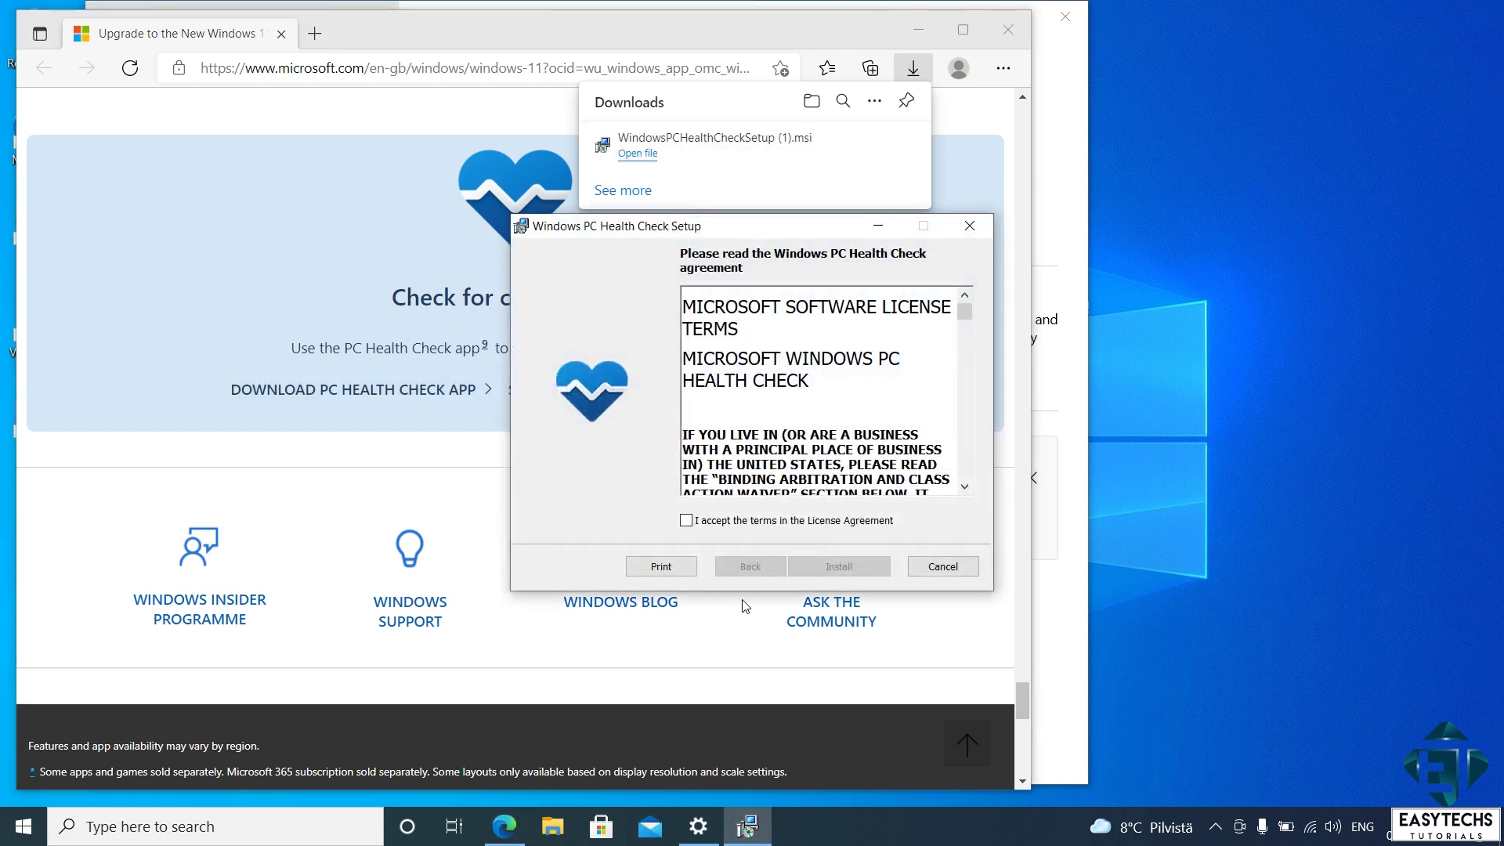
- Accept the licence agreement and install PC Health Check
{"action": "left_click", "coordinate": [686, 521]}
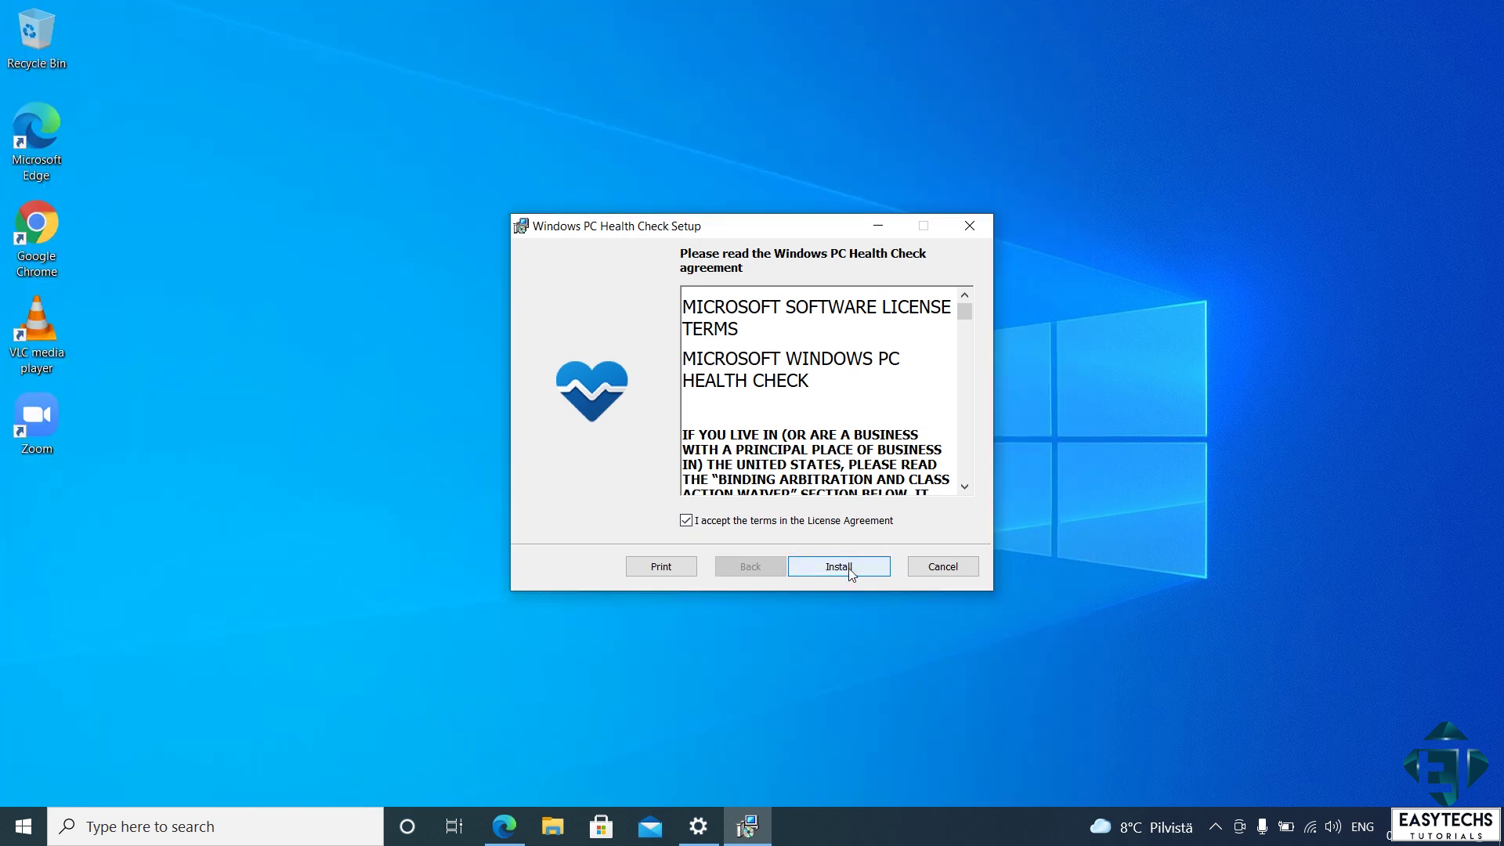
{"action": "left_click", "coordinate": [850, 571]}
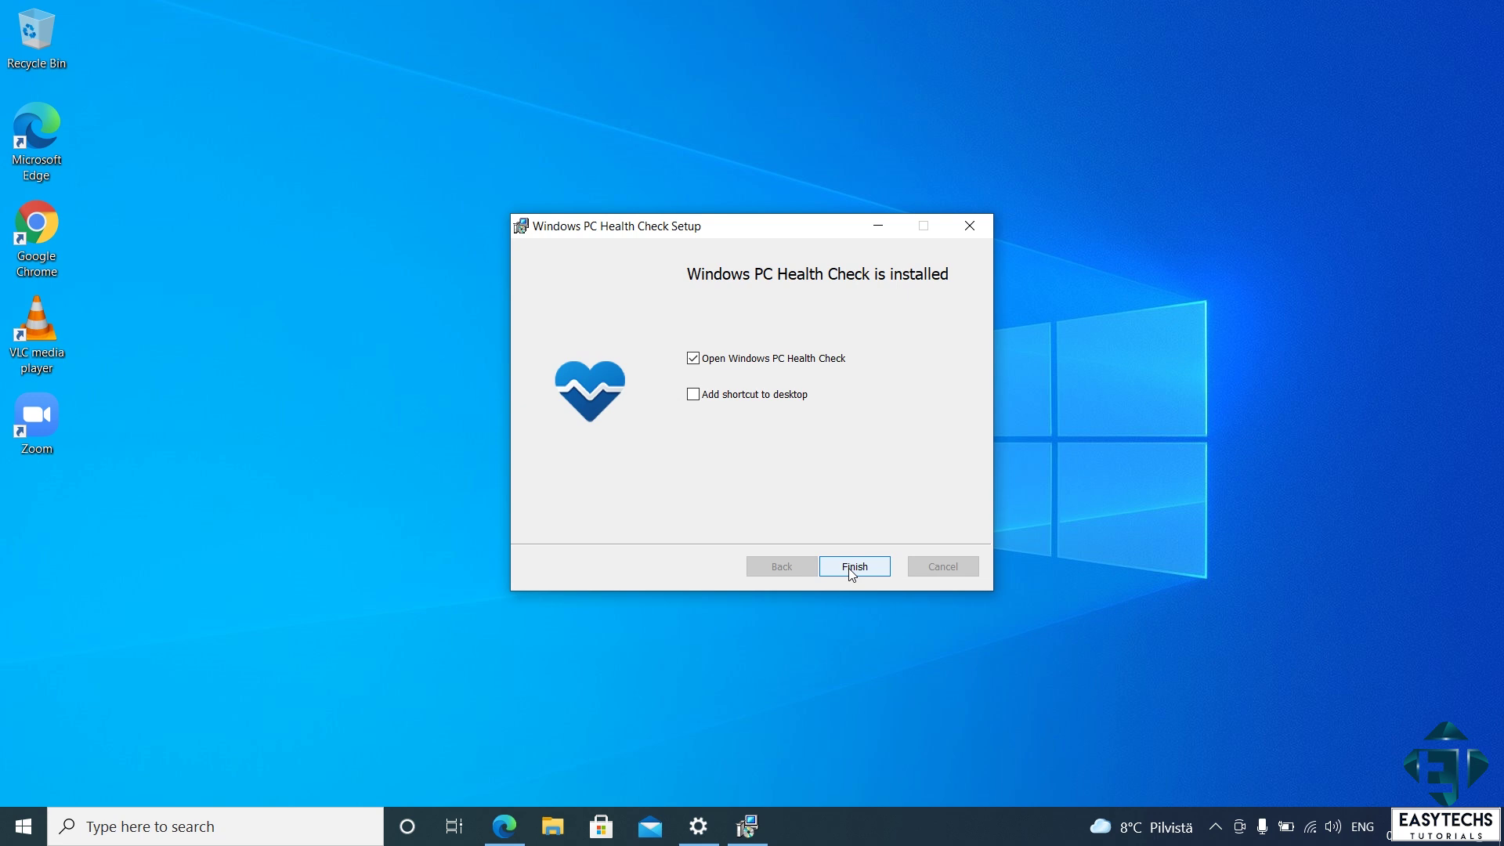
{"action": "left_click", "coordinate": [853, 567]}
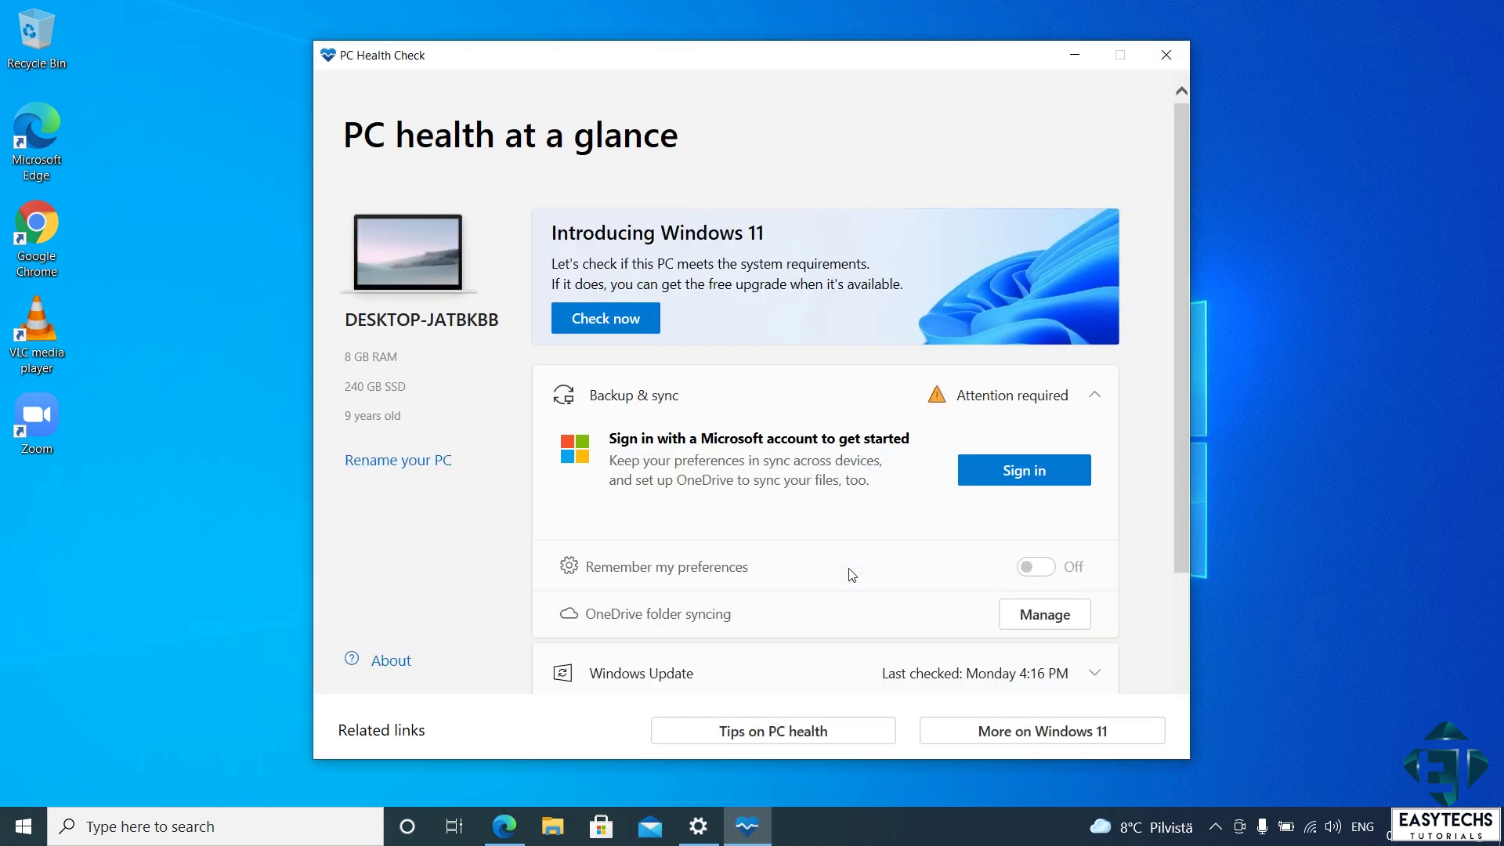
- Run the Windows 11 compatibility check and highlight the flagged Secure Boot and TPM 2.0 requirements
{"action": "left_click", "coordinate": [640, 328]}
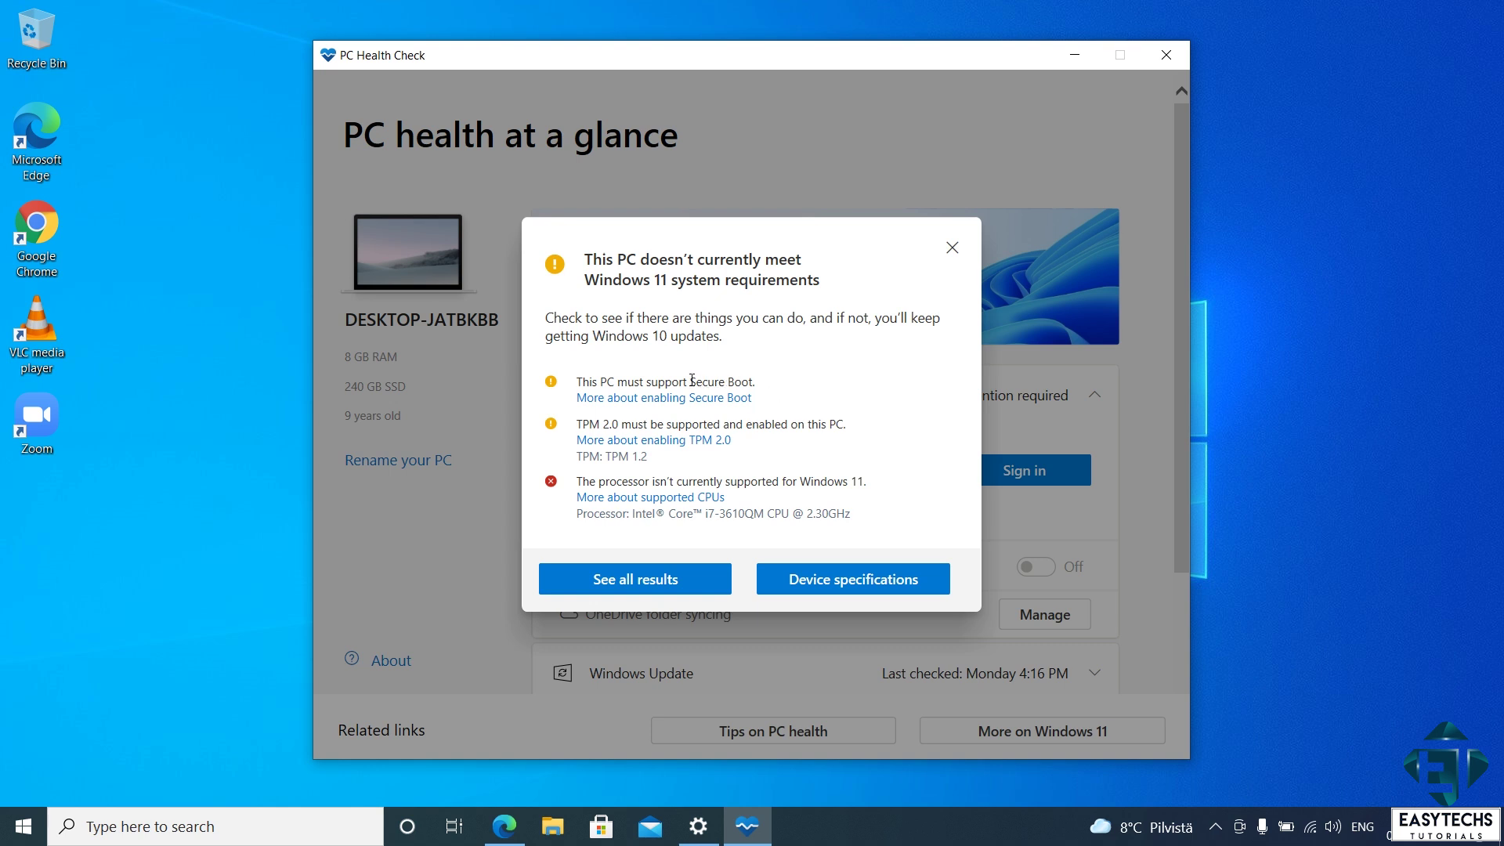
{"action": "left_click_drag", "start_coordinate": [691, 382], "coordinate": [754, 388]}
{"action": "left_click", "coordinate": [782, 387]}
{"action": "left_click_drag", "start_coordinate": [577, 424], "coordinate": [625, 424]}
{"action": "left_click", "coordinate": [774, 494]}
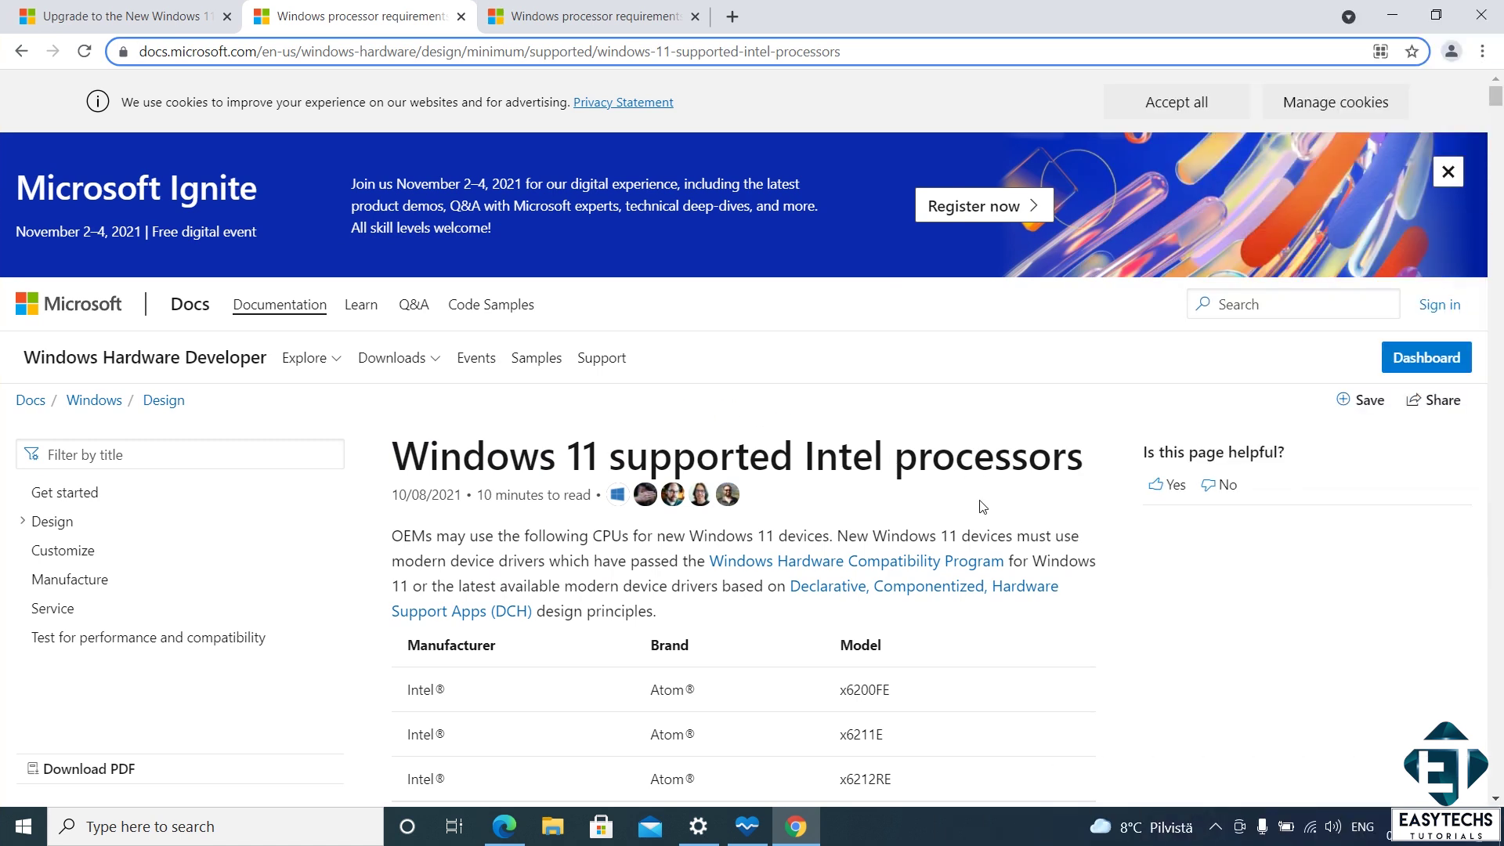
- Compare the Intel and AMD supported processor lists by highlighting each page title
{"action": "double_click", "coordinate": [853, 467]}
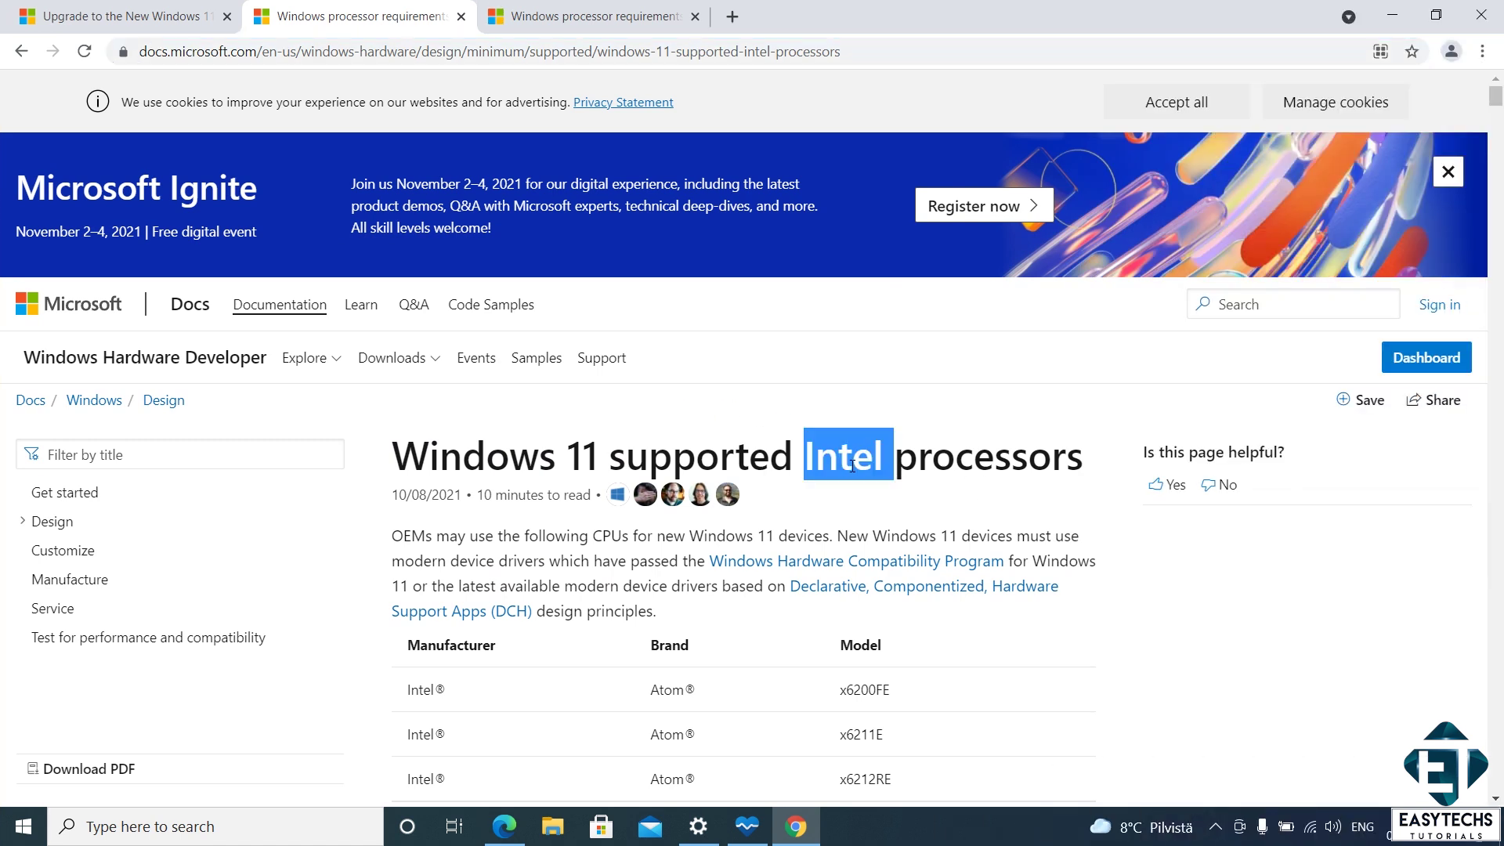
{"action": "left_click", "coordinate": [773, 399]}
{"action": "left_click", "coordinate": [572, 16]}
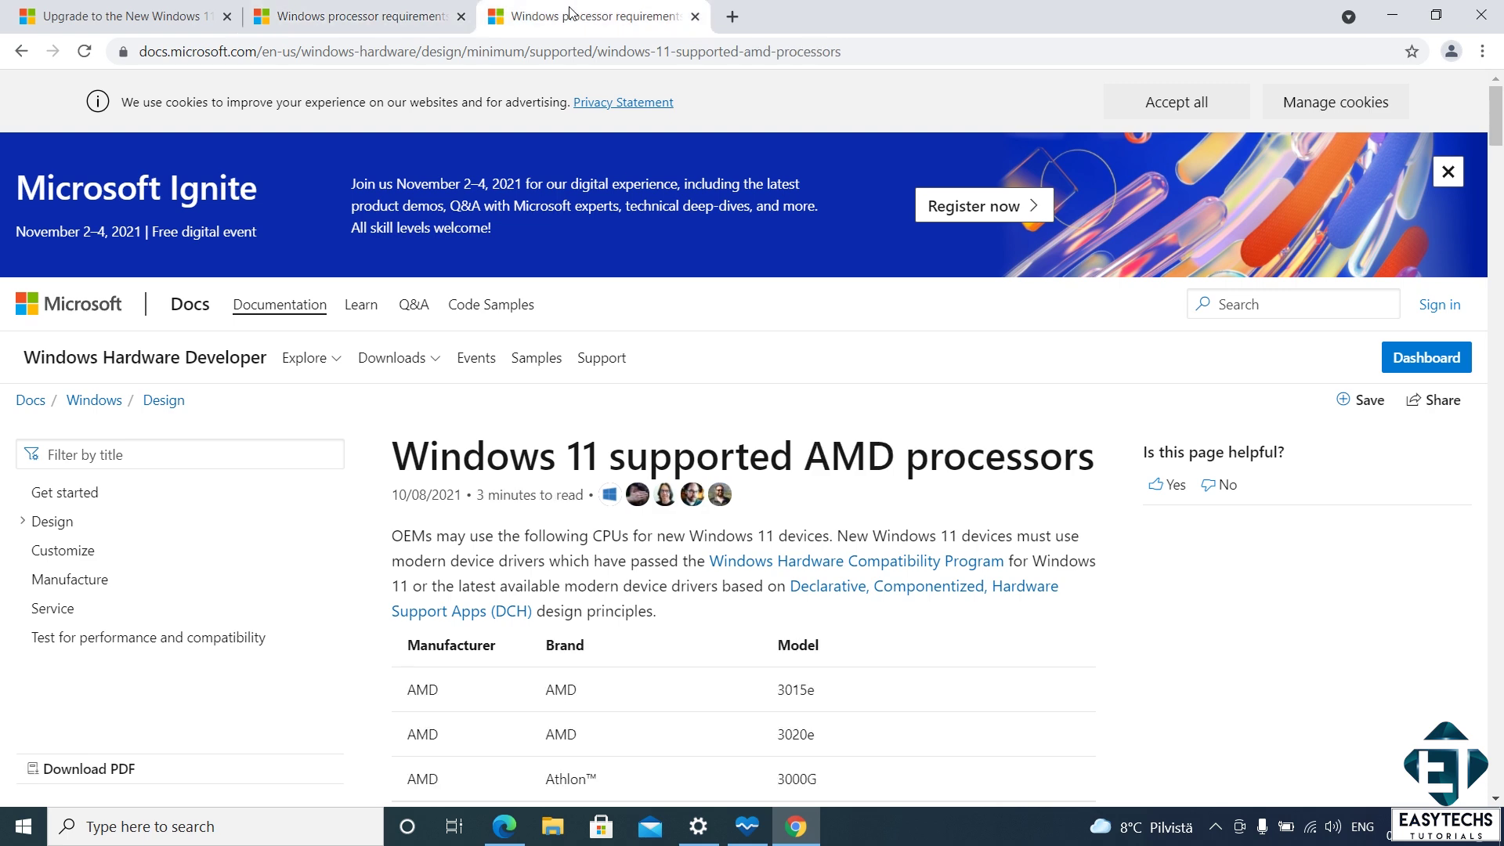
{"action": "double_click", "coordinate": [836, 465]}
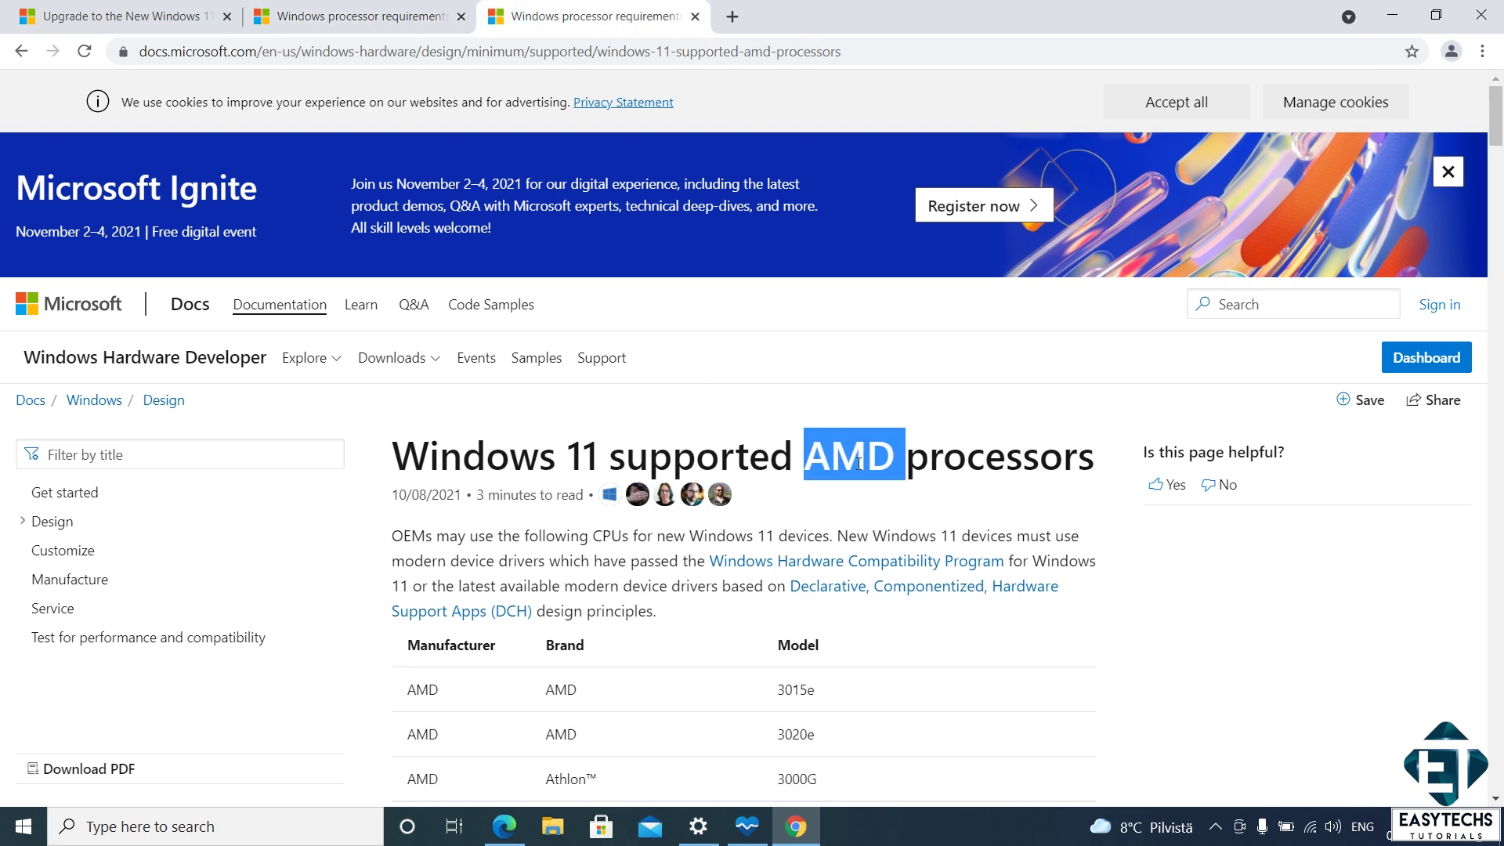
{"action": "left_click", "coordinate": [850, 499]}
- Back on the Intel processor list, start a find-in-page search
{"action": "key", "text": "ctrl+shift+Tab"}
{"action": "left_click_drag", "start_coordinate": [1497, 157], "coordinate": [1496, 90]}
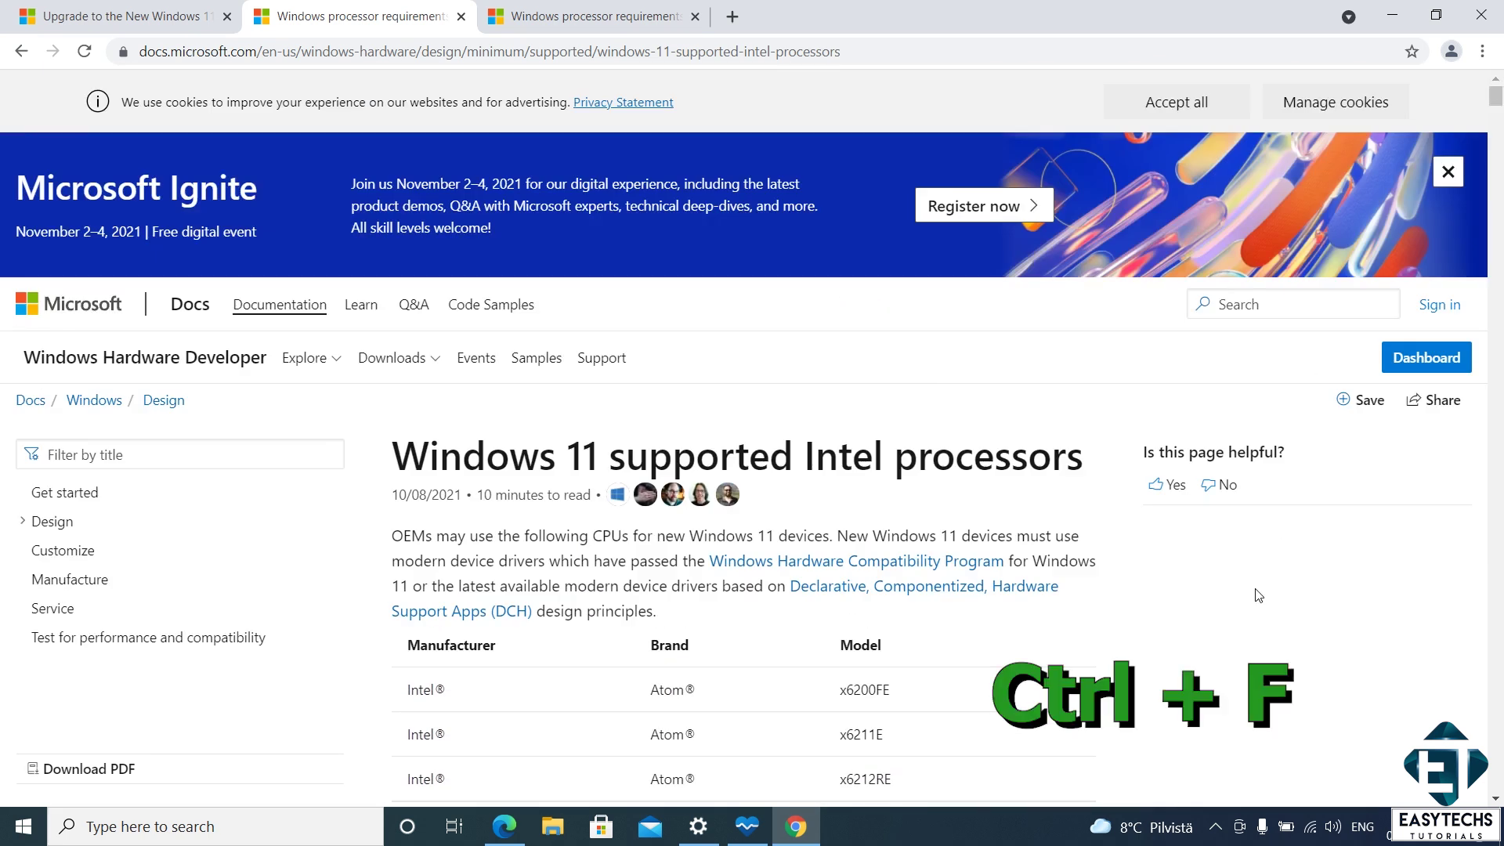
{"action": "key", "text": "ctrl+f"}
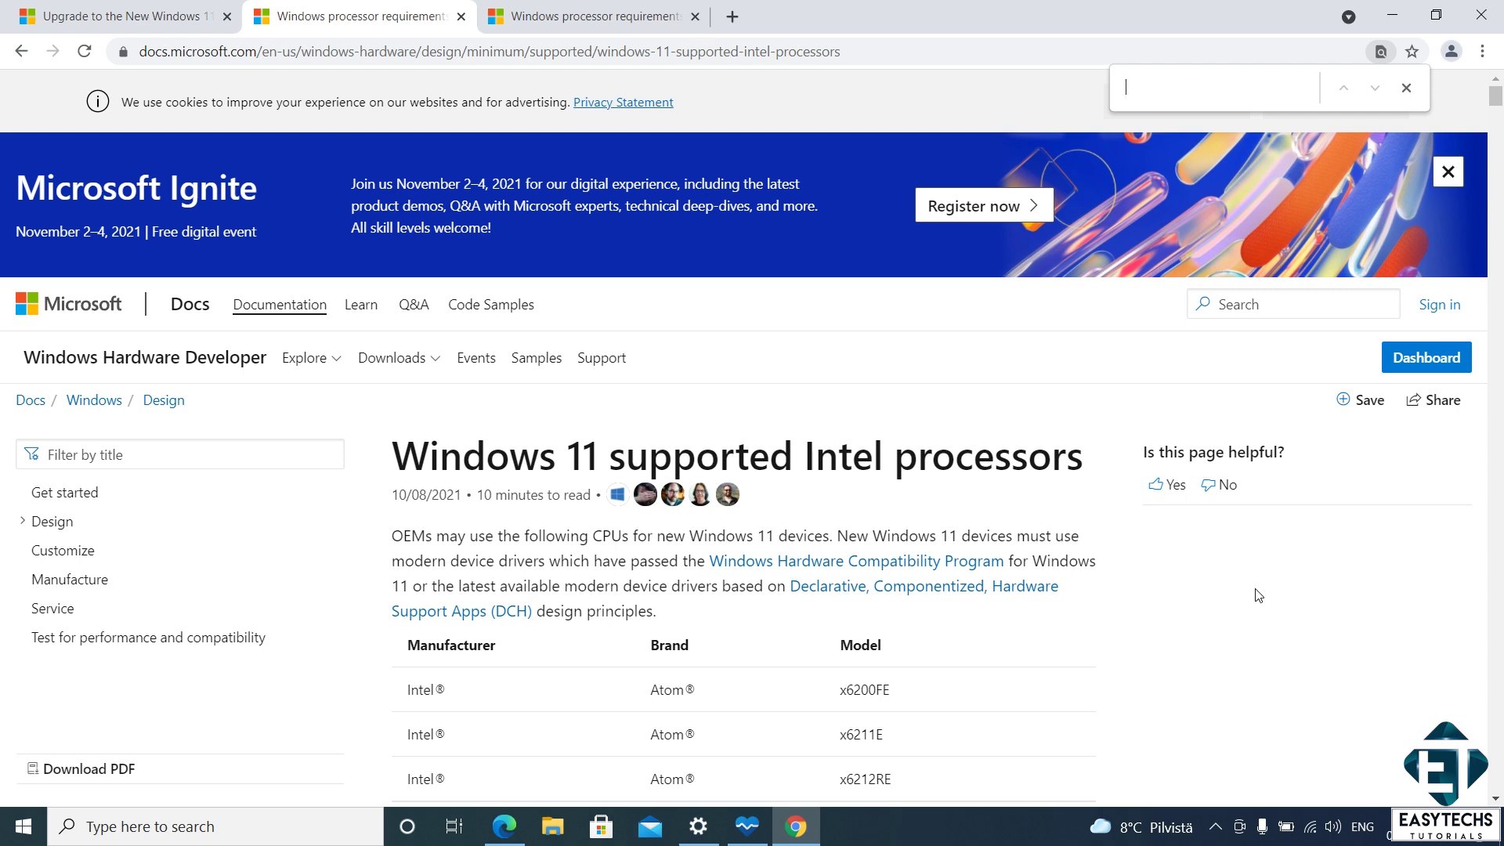
{"action": "right_click", "coordinate": [935, 827]}
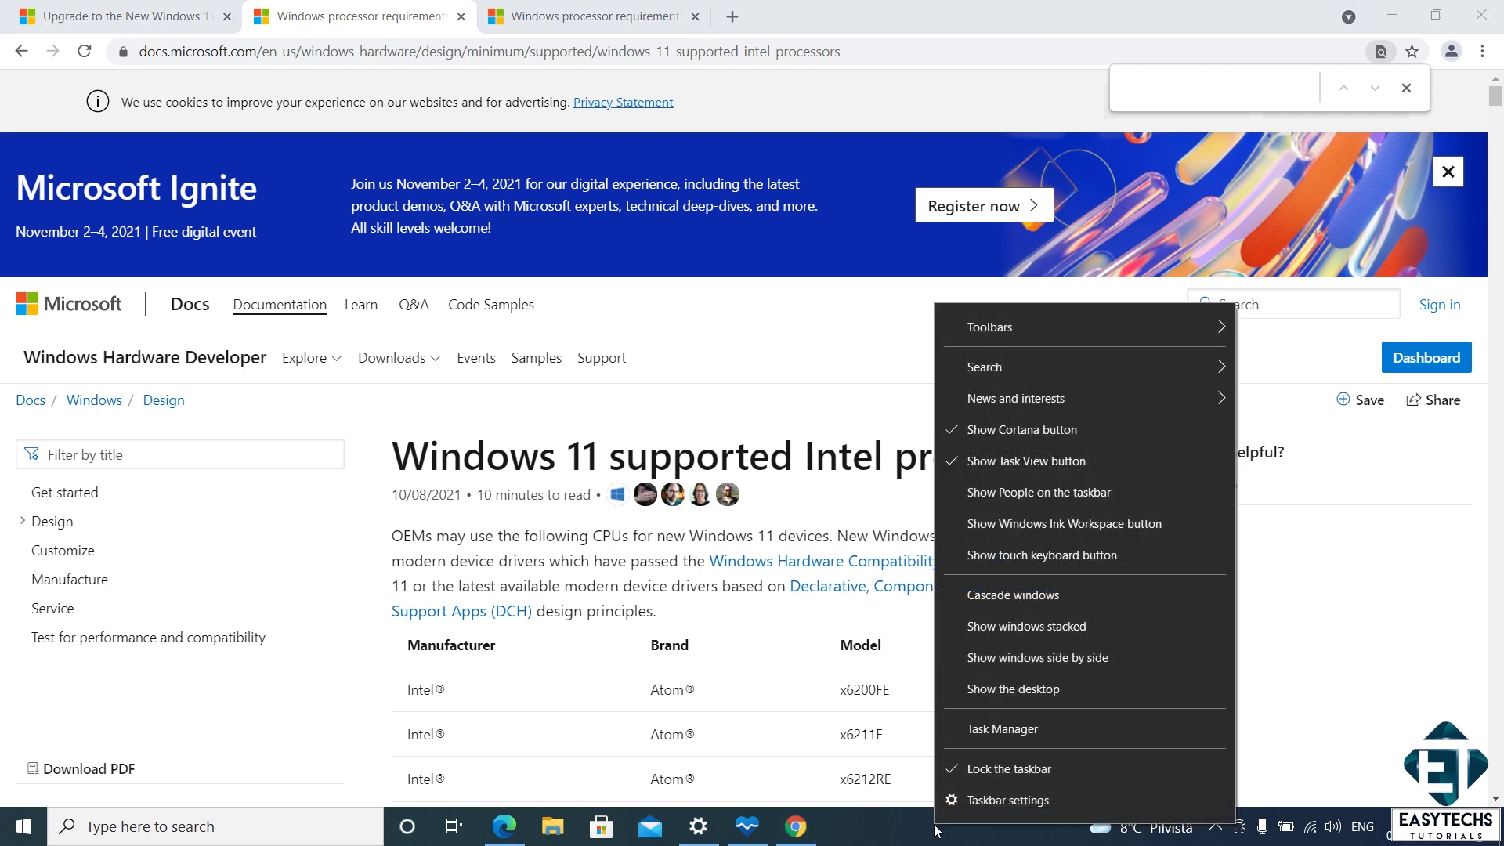
- Read the Intel Core i7-3610QM model in Task Manager's Performance tab, then search 3610 in the Intel list
{"action": "left_click", "coordinate": [1000, 730]}
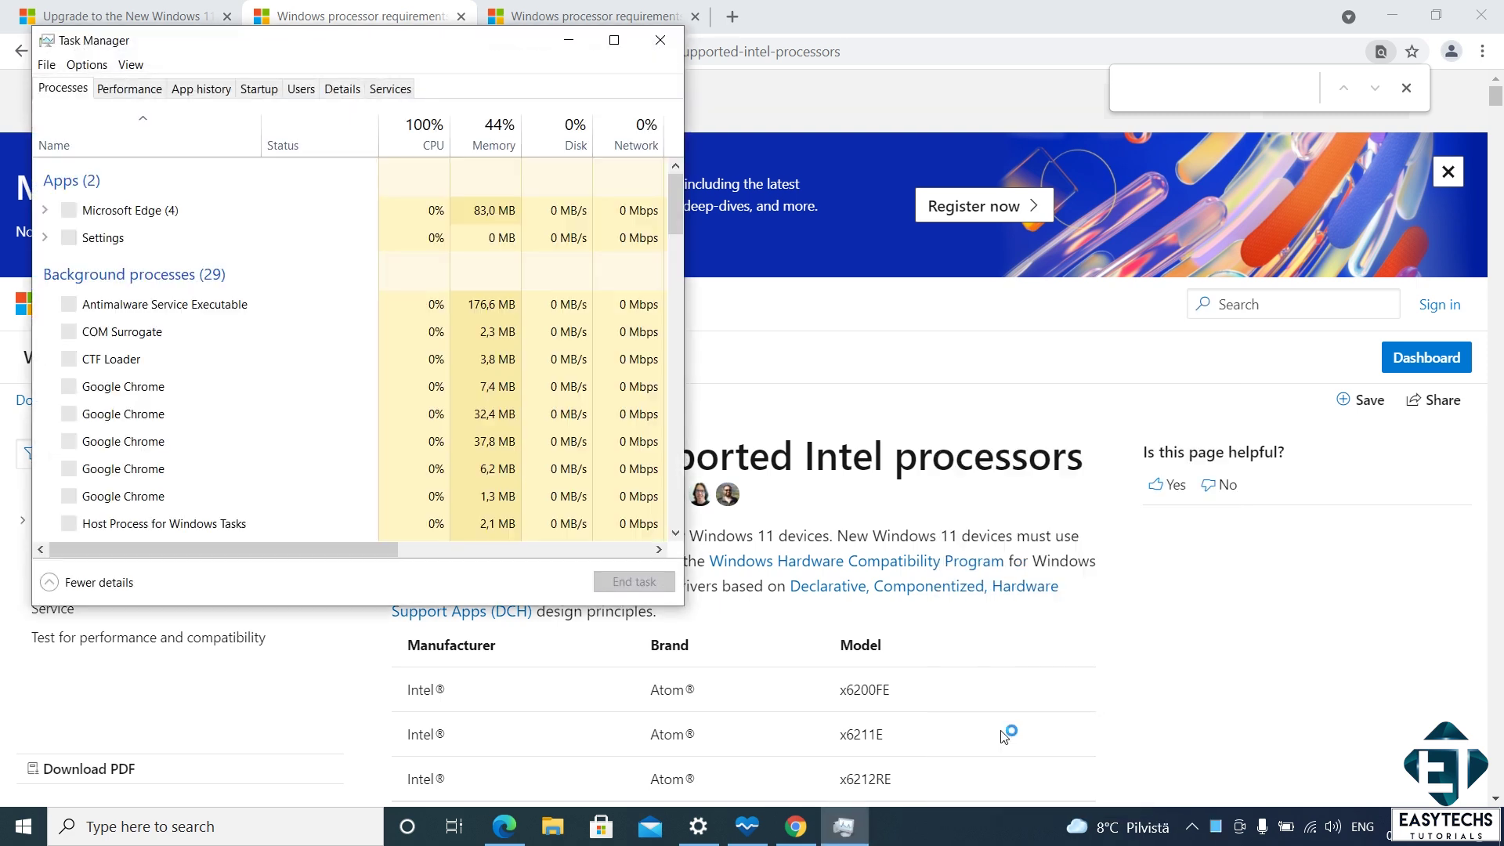
{"action": "left_click", "coordinate": [141, 92]}
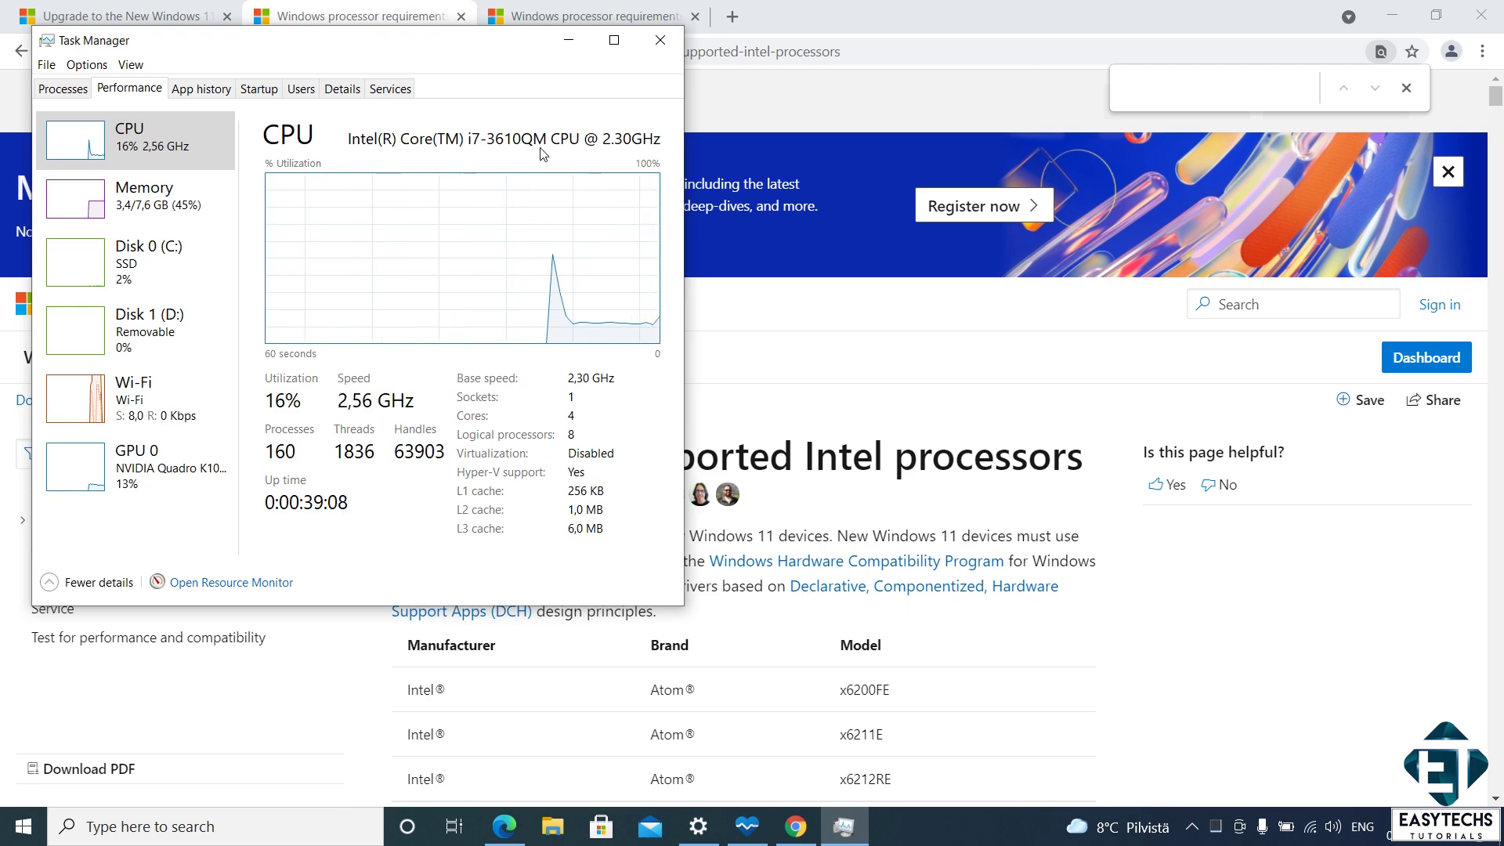
{"action": "left_click", "coordinate": [1143, 100]}
{"action": "type", "text": "3610"}
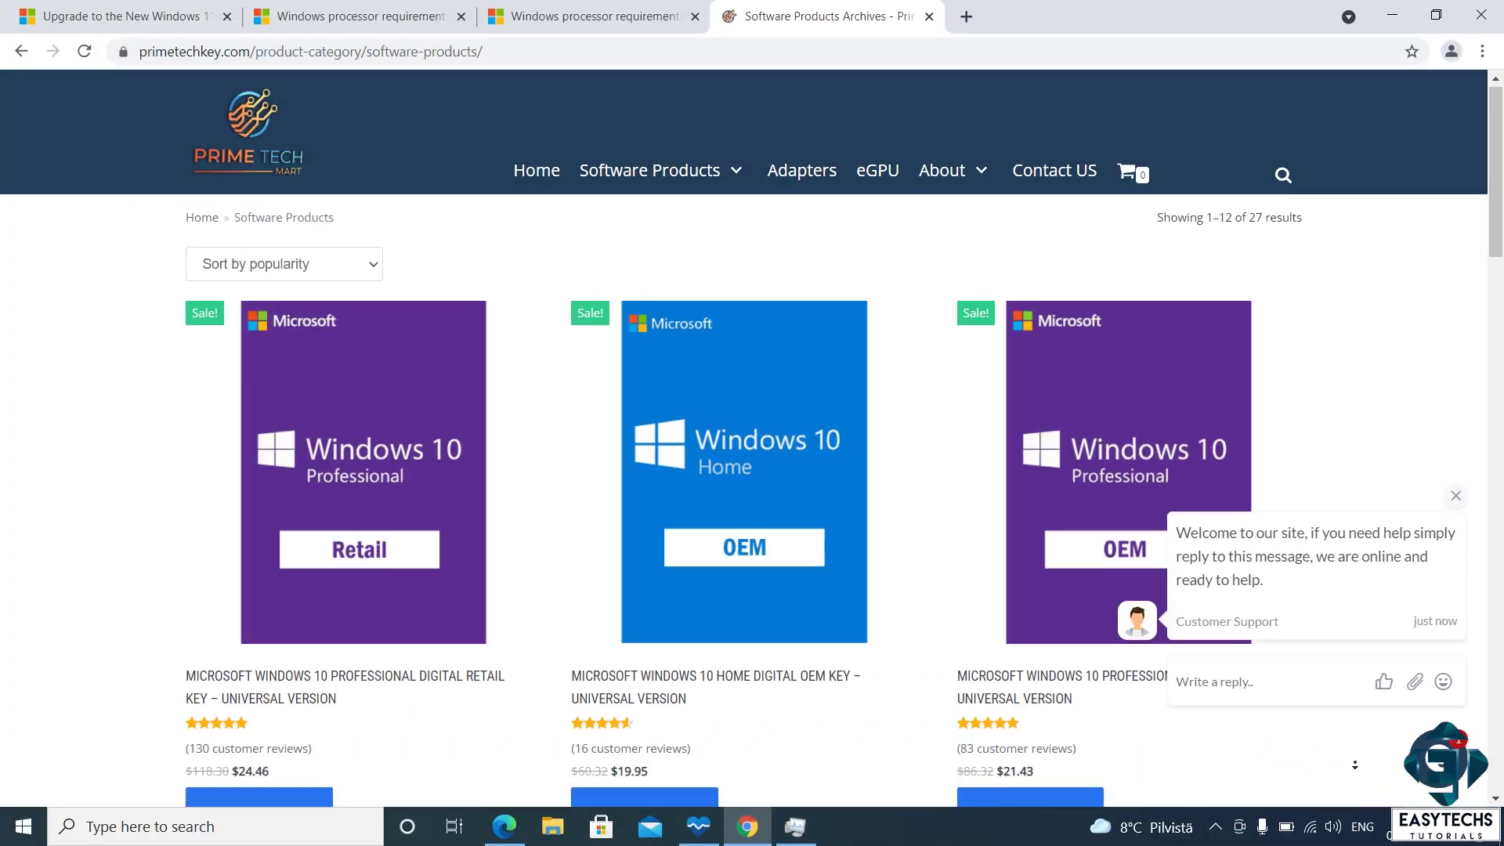
- Enter coupon ET20 in the cart's coupon field and apply it to the Windows 10 Professional key
{"action": "scroll", "coordinate": [1356, 765], "scroll_direction": "down", "scroll_amount": 3}
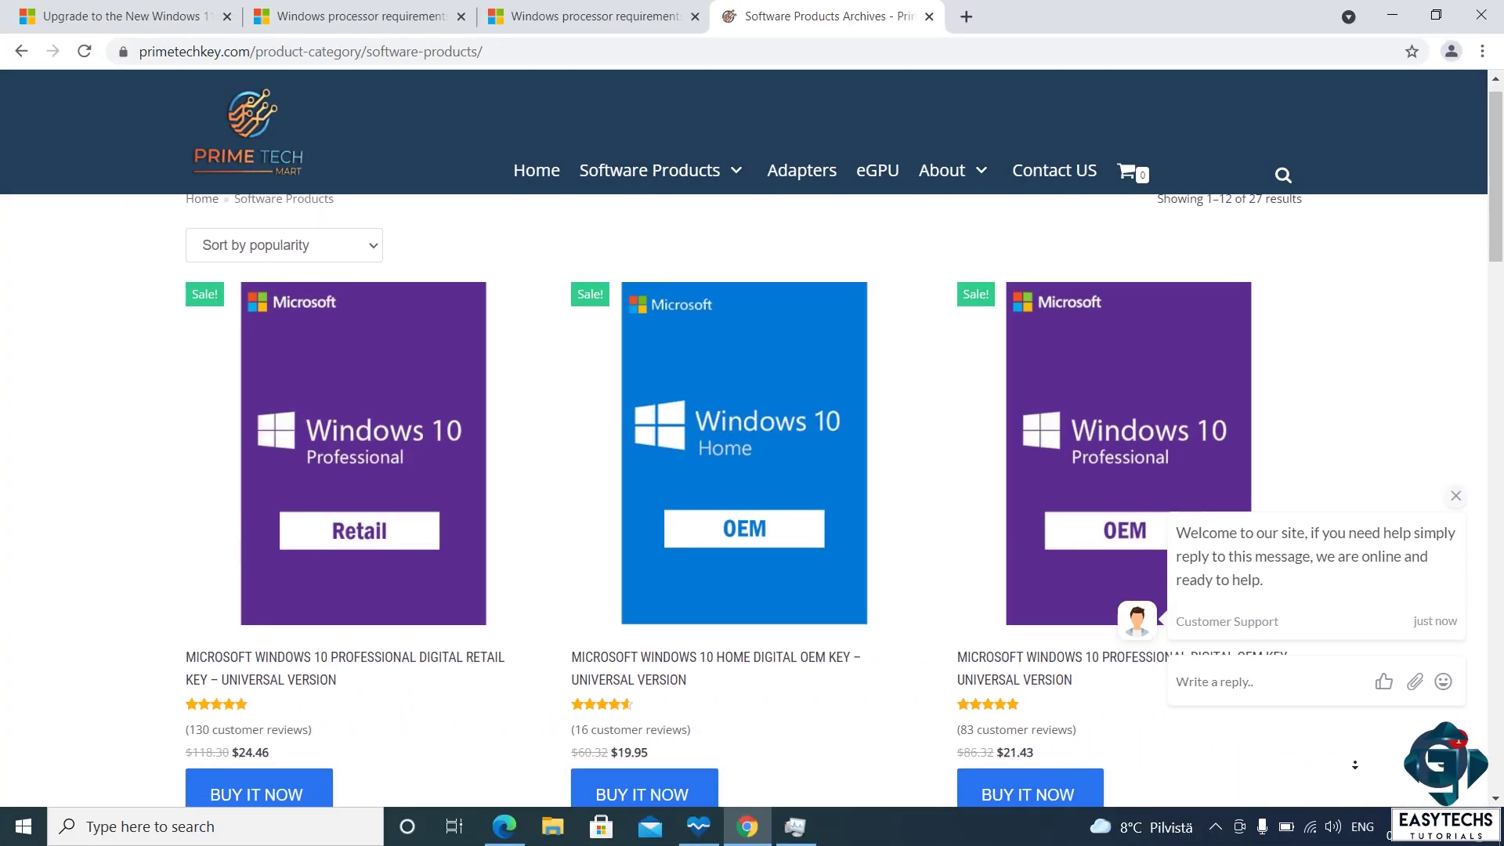
{"action": "scroll", "coordinate": [1359, 774], "scroll_direction": "down", "scroll_amount": 5}
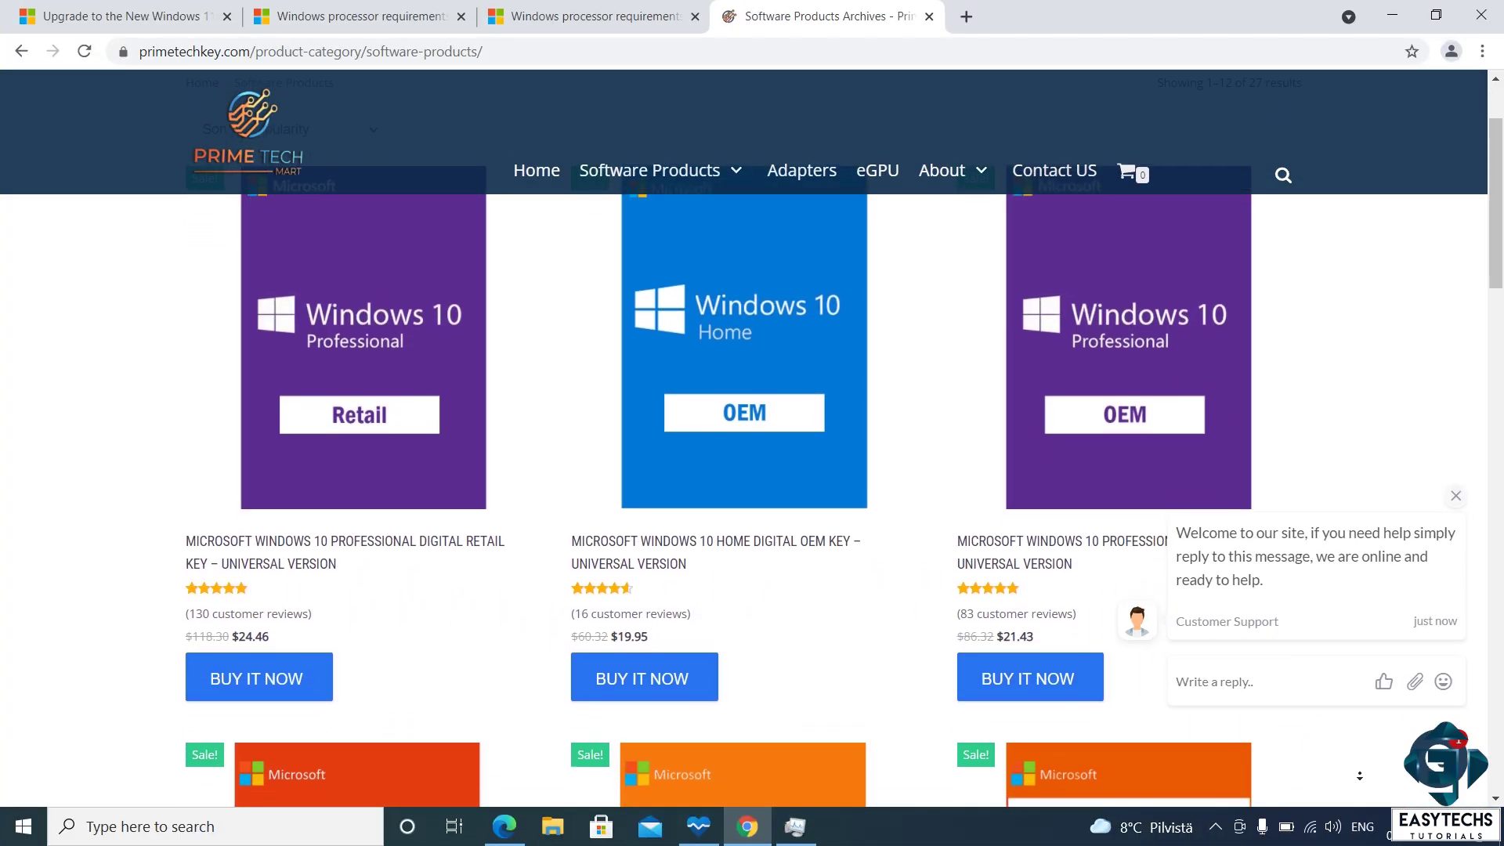
{"action": "scroll", "coordinate": [1360, 776], "scroll_direction": "down", "scroll_amount": 2}
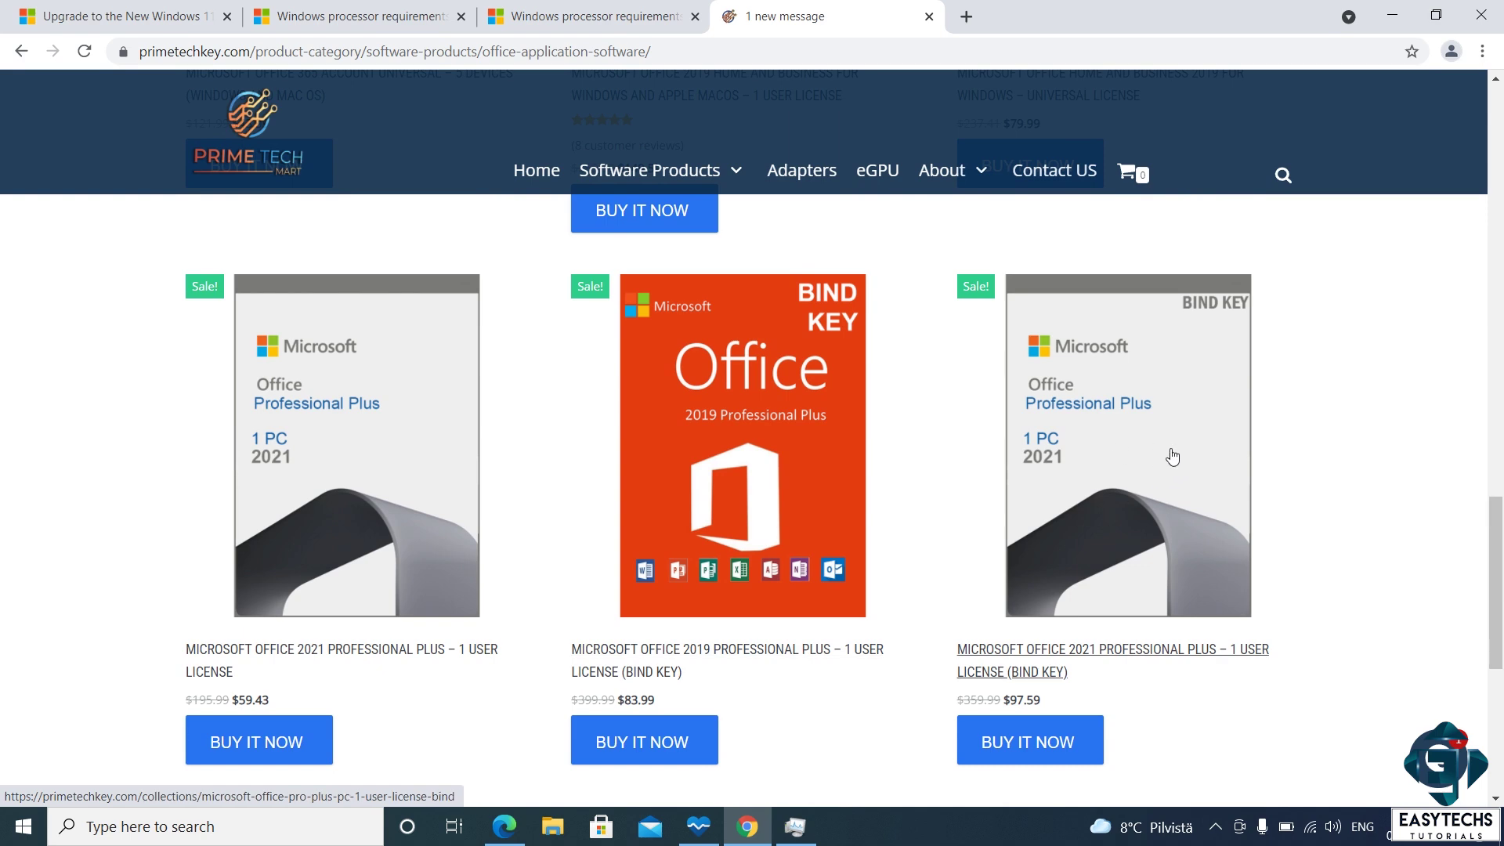
{"action": "scroll", "coordinate": [1168, 453], "scroll_direction": "down", "scroll_amount": 3}
{"action": "scroll", "coordinate": [1208, 413], "scroll_direction": "up", "scroll_amount": 4}
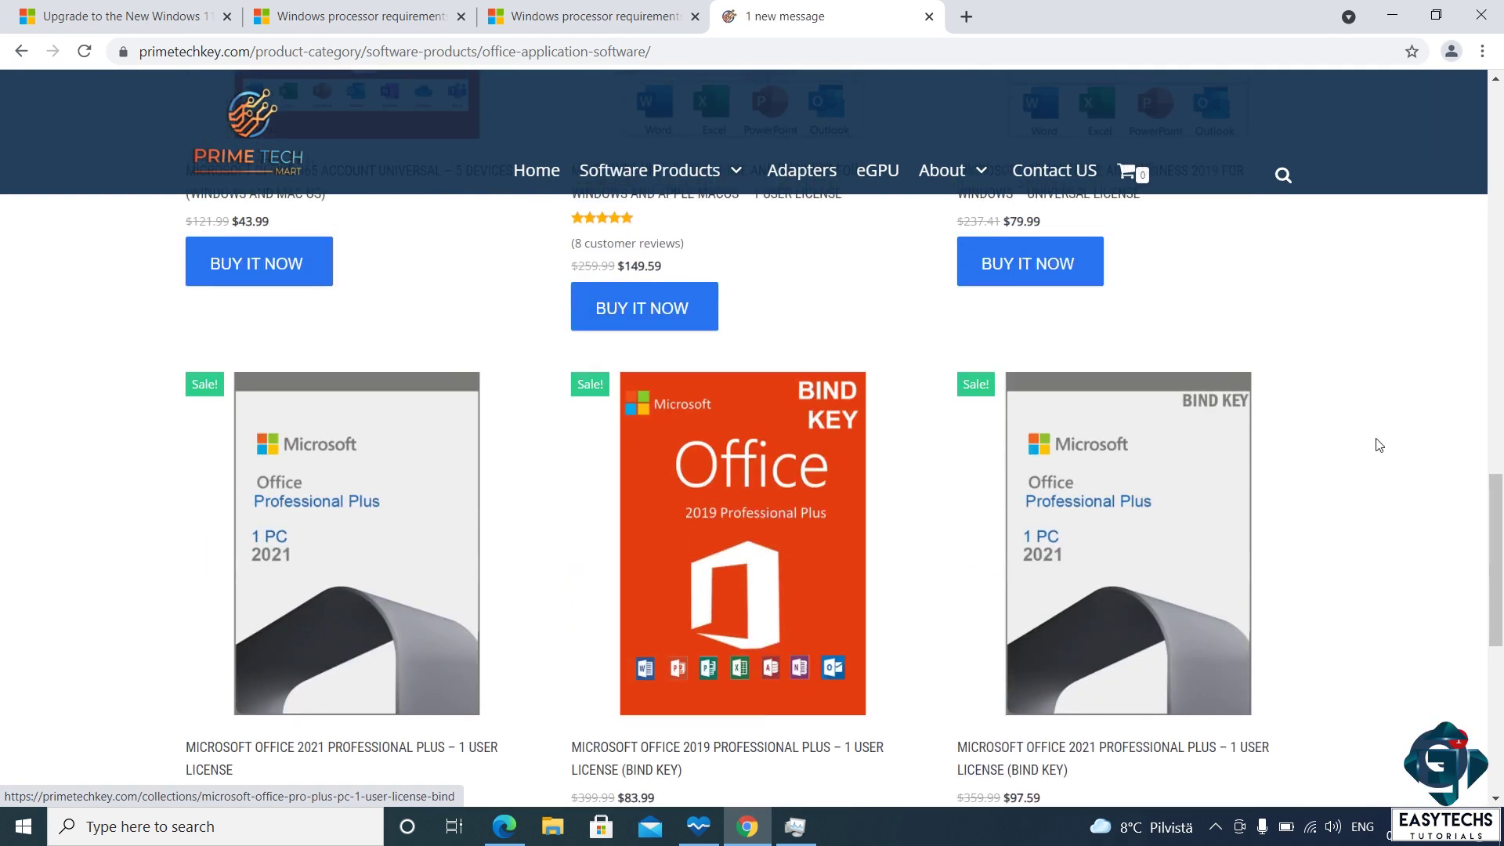
{"action": "scroll", "coordinate": [1379, 445], "scroll_direction": "down", "scroll_amount": 2}
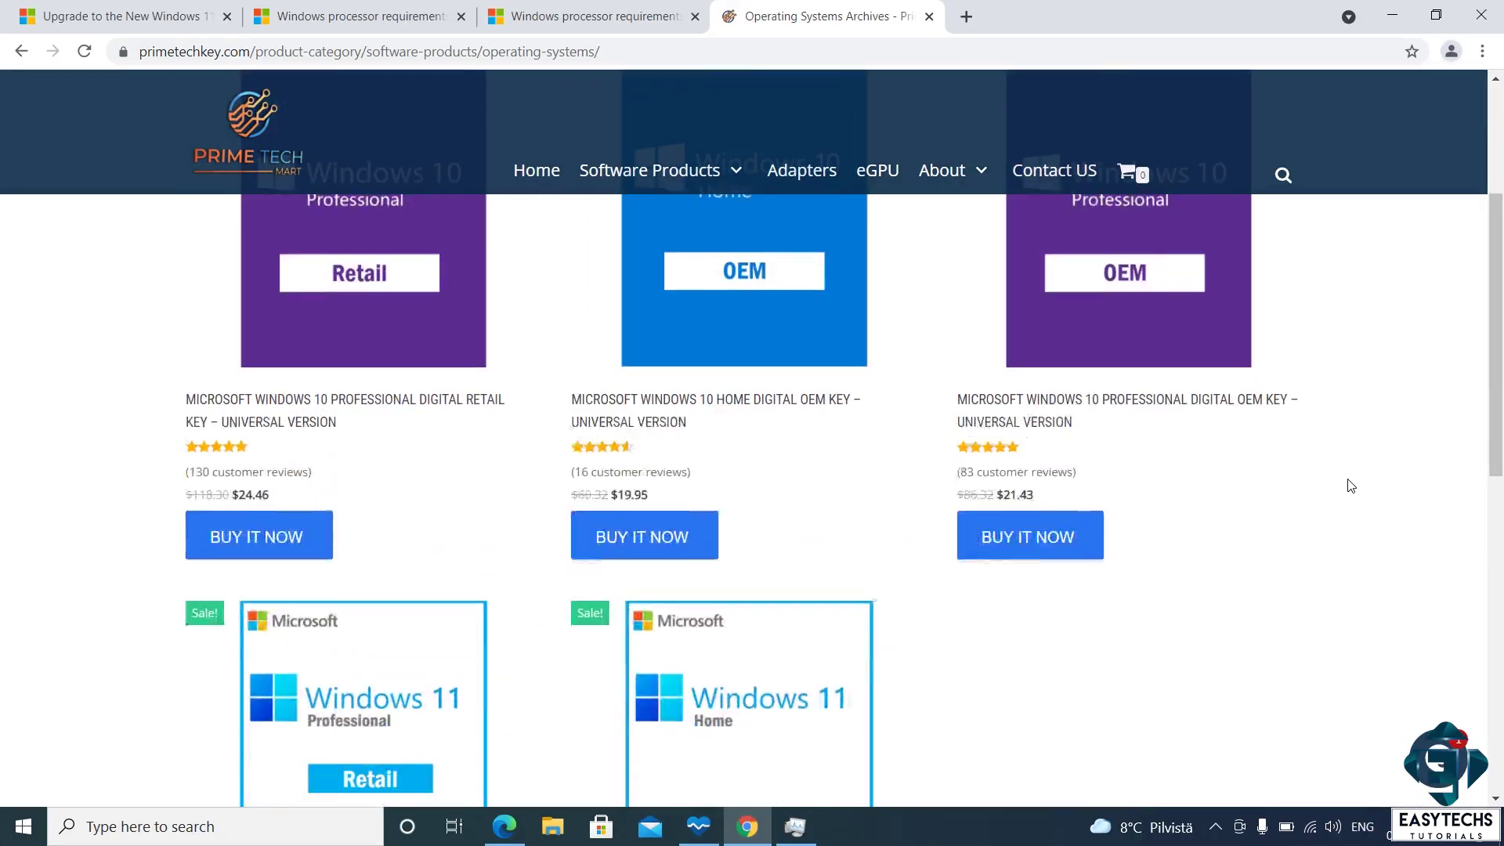
{"action": "scroll", "coordinate": [1351, 481], "scroll_direction": "down", "scroll_amount": 4}
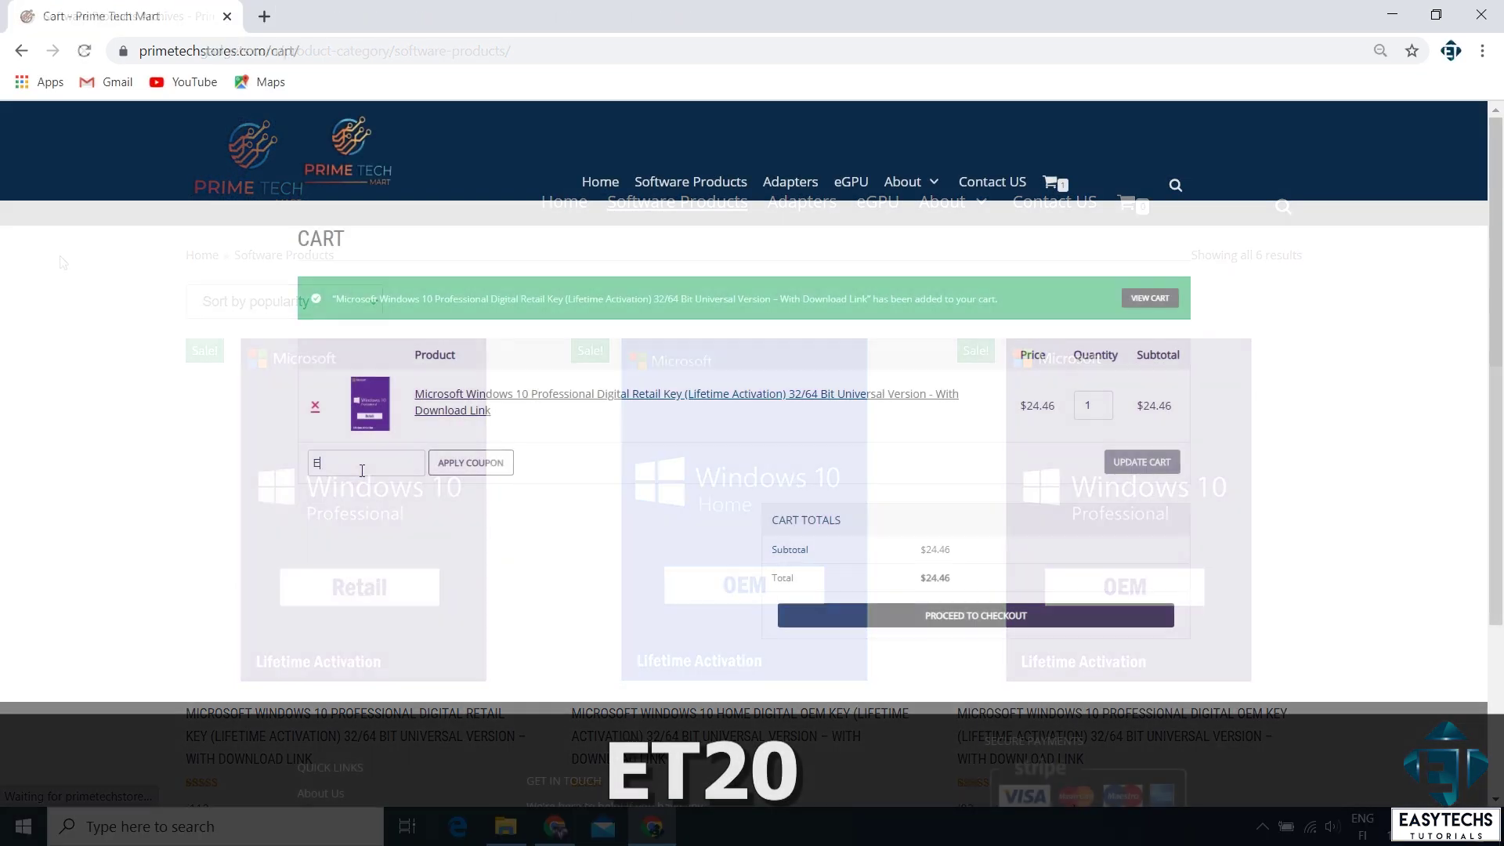
{"action": "type", "text": "ET"}
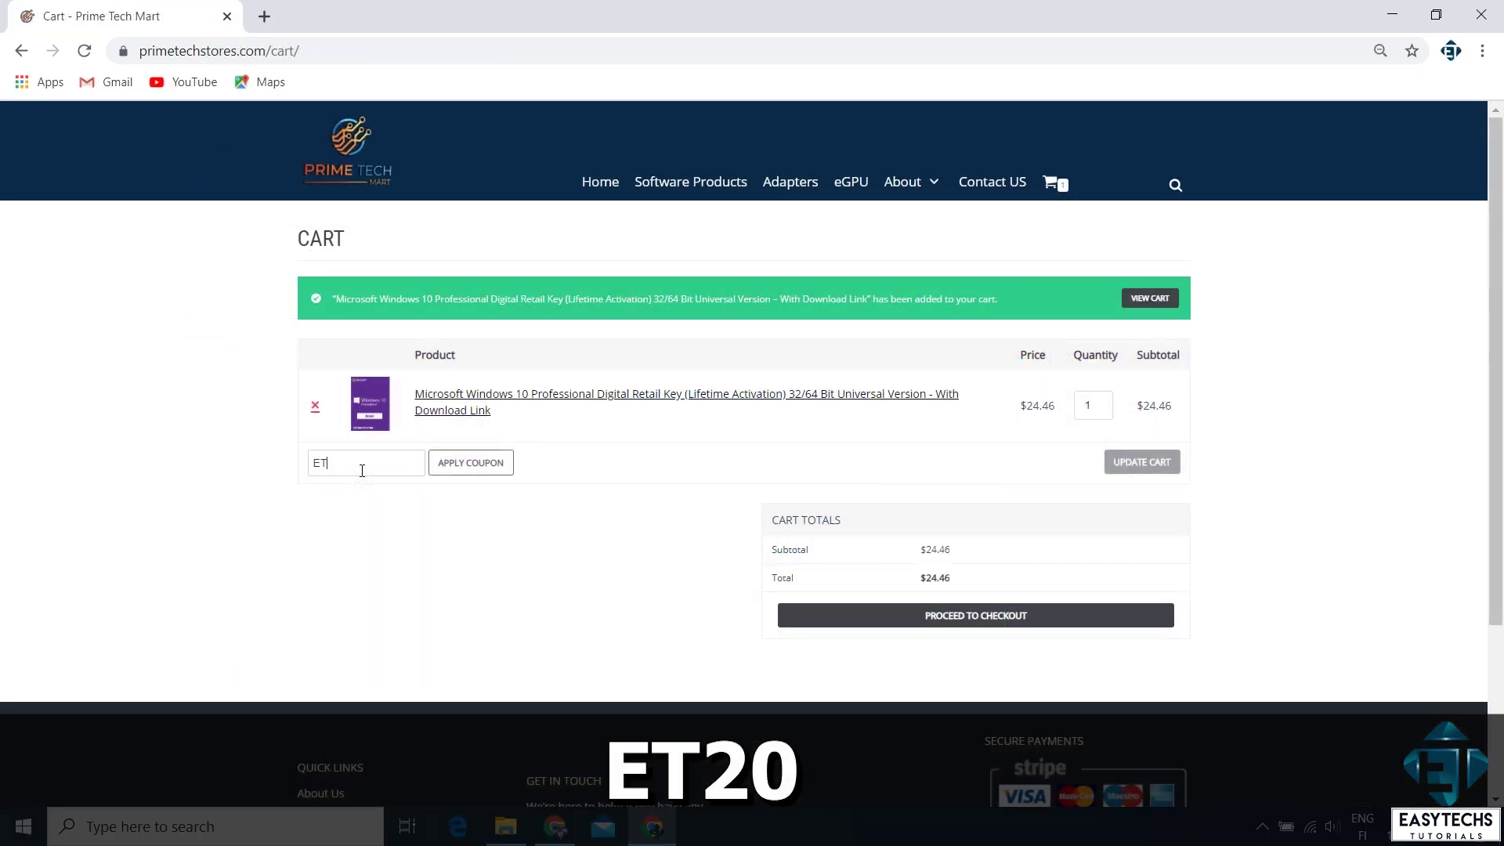
{"action": "type", "text": "20"}
{"action": "left_click", "coordinate": [458, 470]}
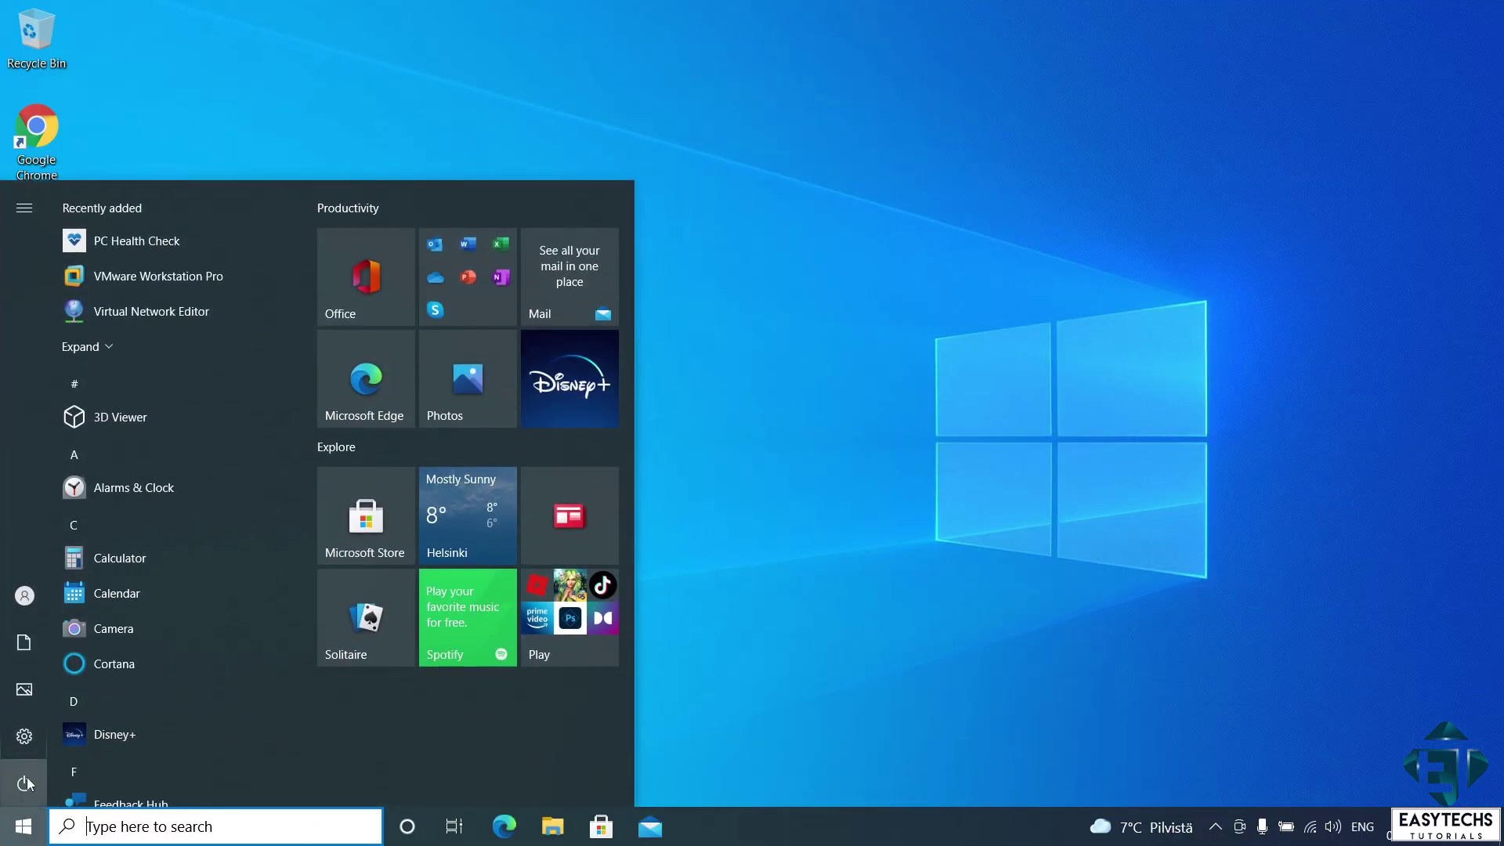
- Check for updates under Update & Security, confirming the PC is up to date and Windows 11-ready
{"action": "left_click", "coordinate": [15, 729]}
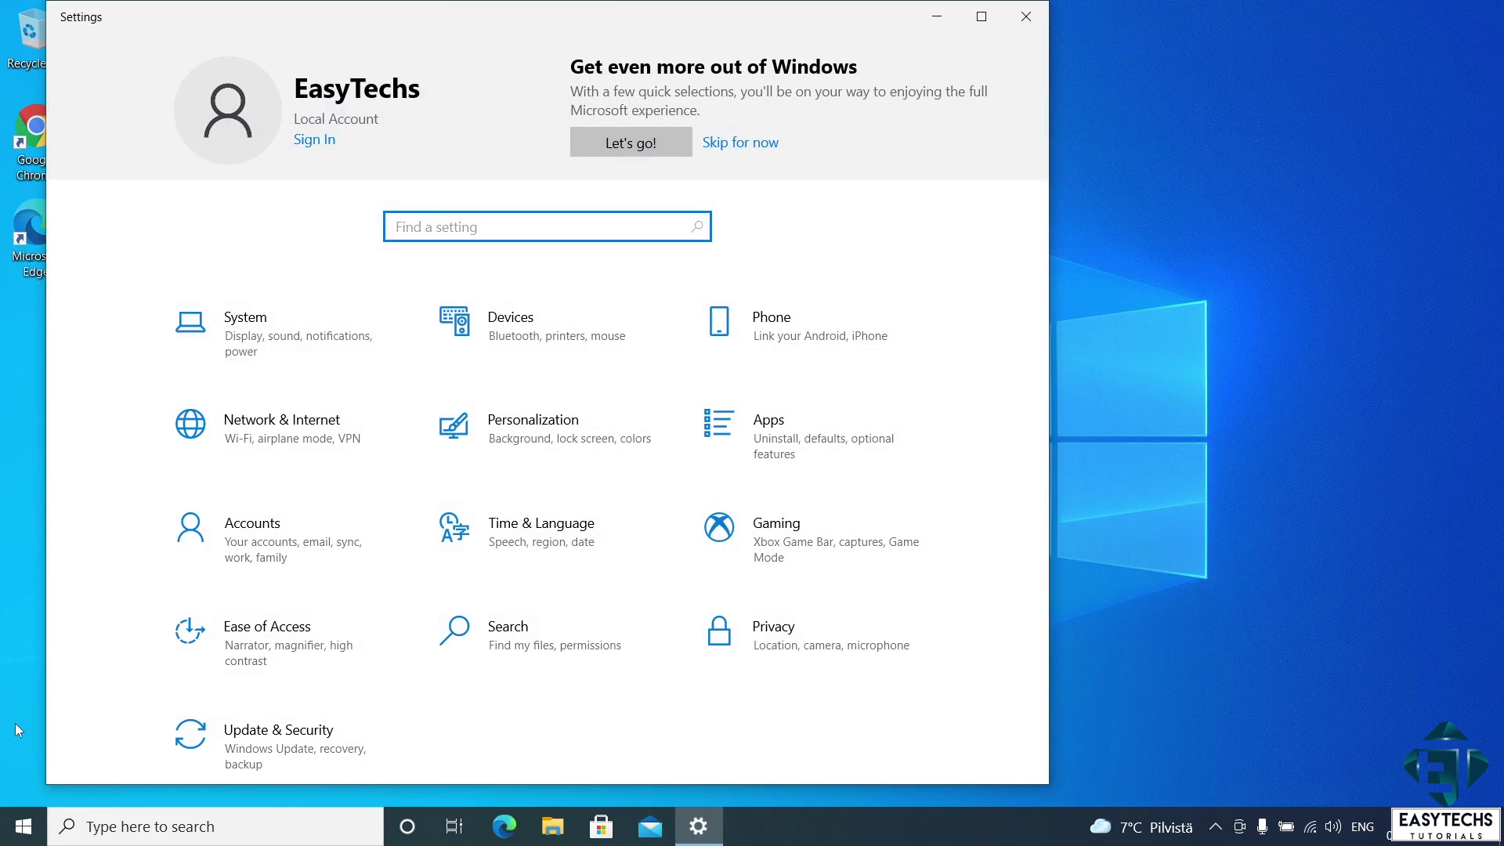
{"action": "left_click", "coordinate": [260, 762]}
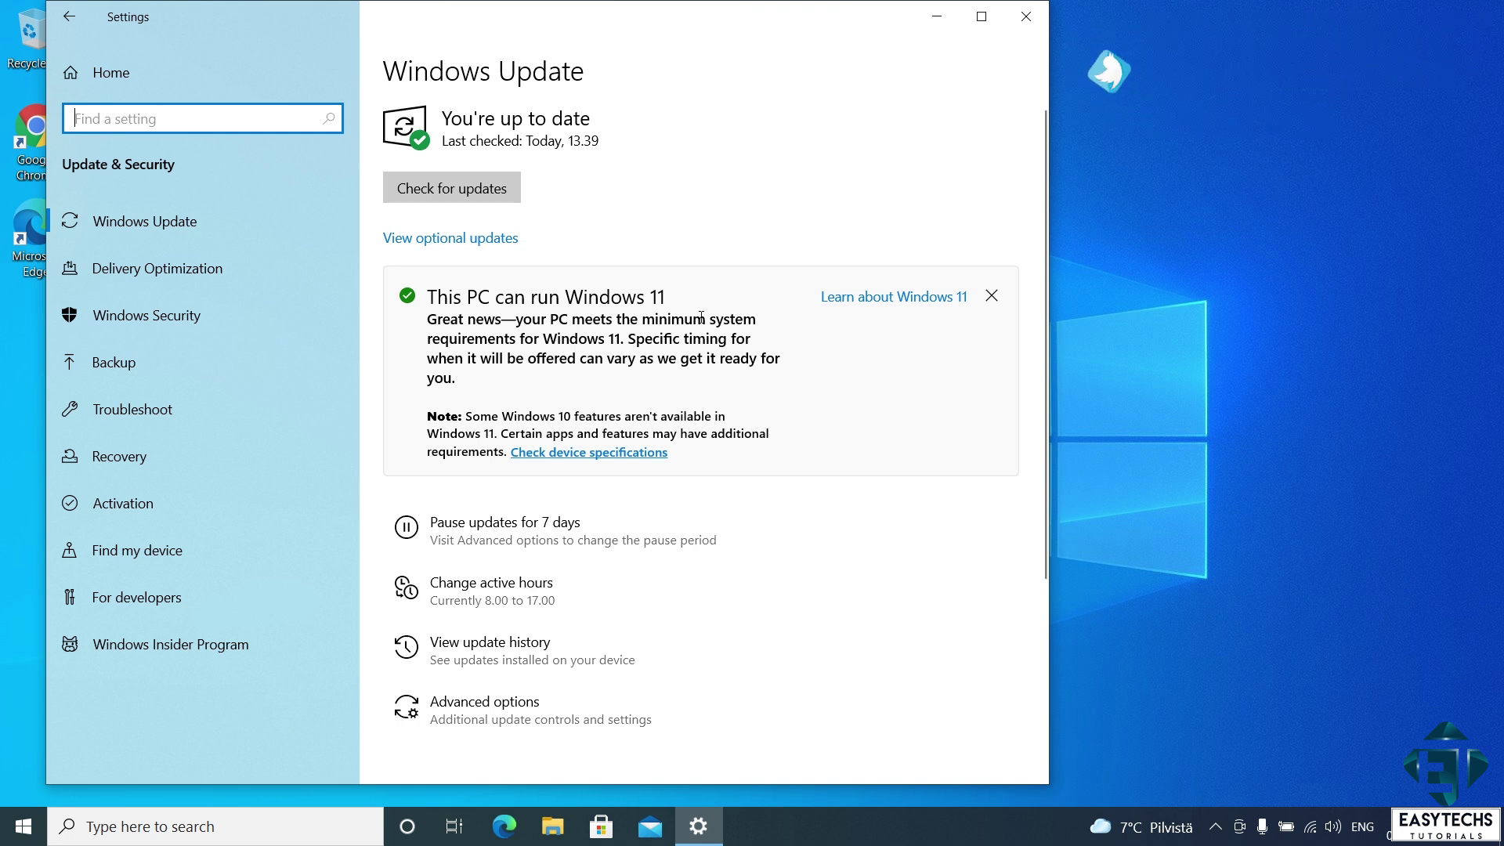
{"action": "left_click", "coordinate": [464, 188]}
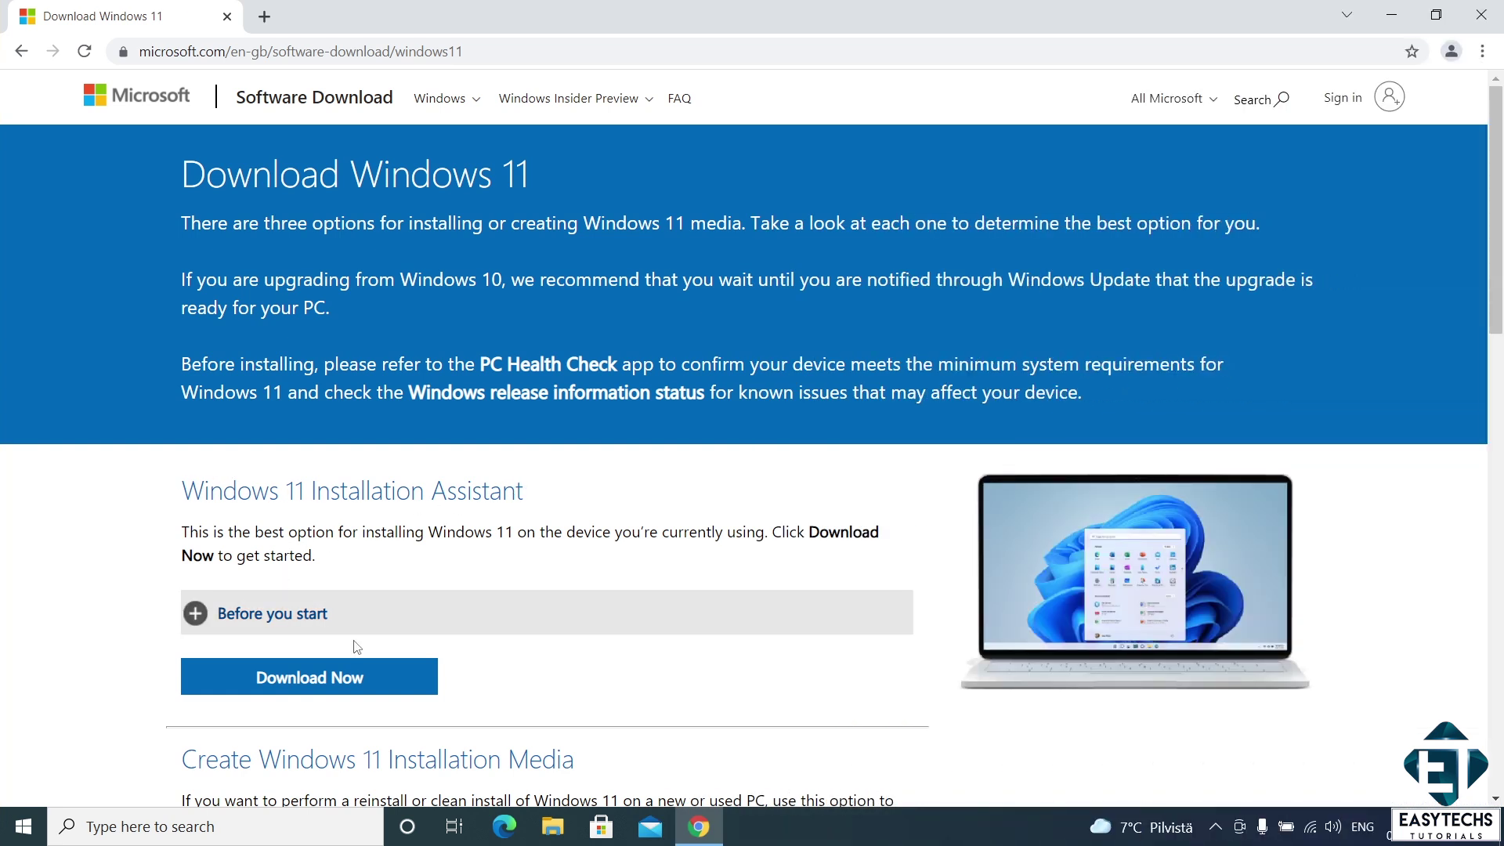
- Download and run the Windows 11 Installation Assistant, allow it in UAC, and accept the licence
{"action": "left_click", "coordinate": [344, 683]}
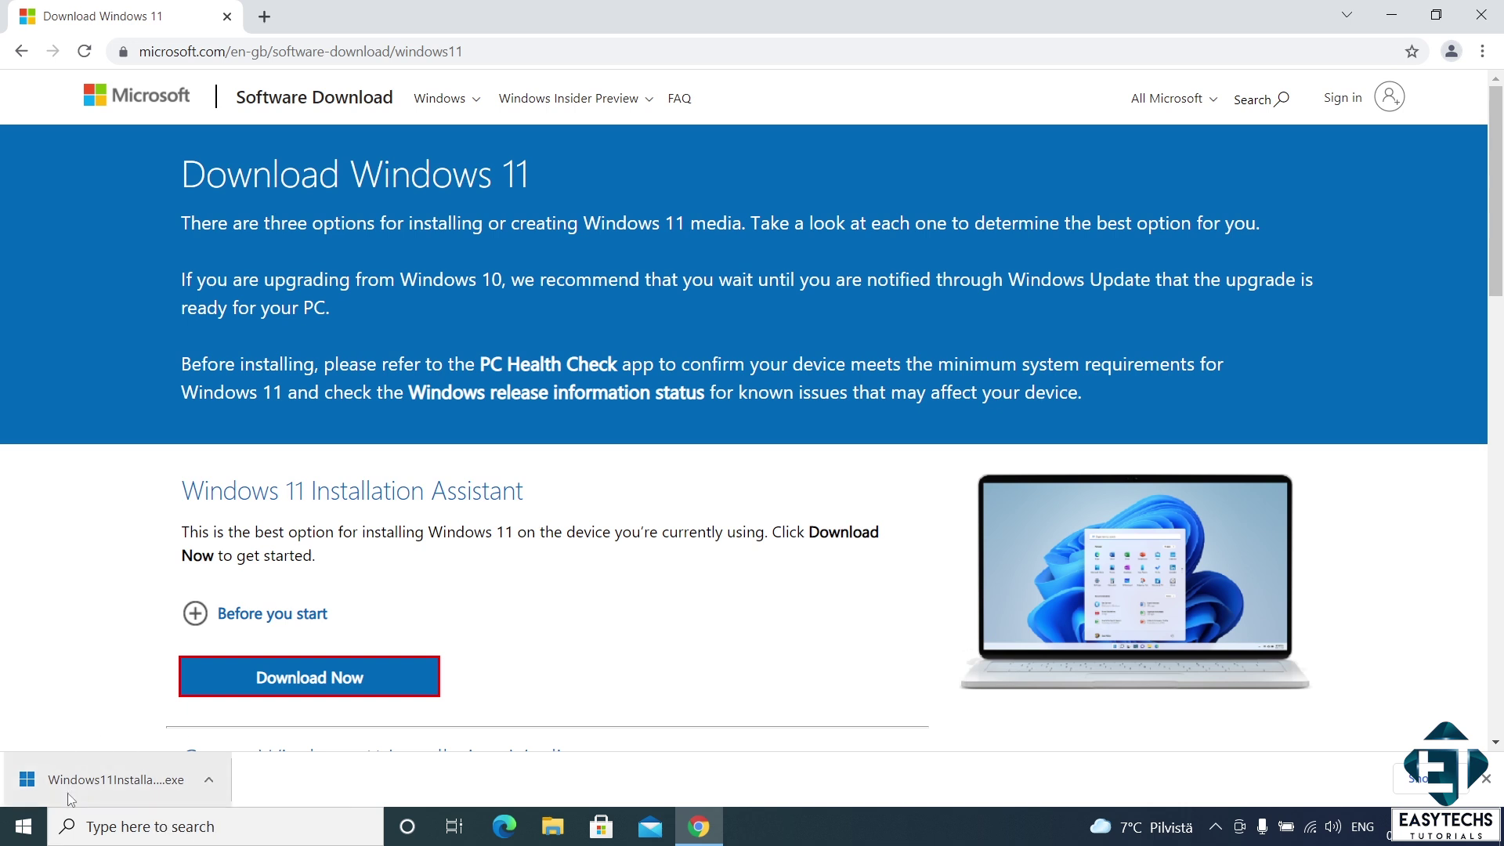
{"action": "left_click", "coordinate": [97, 782]}
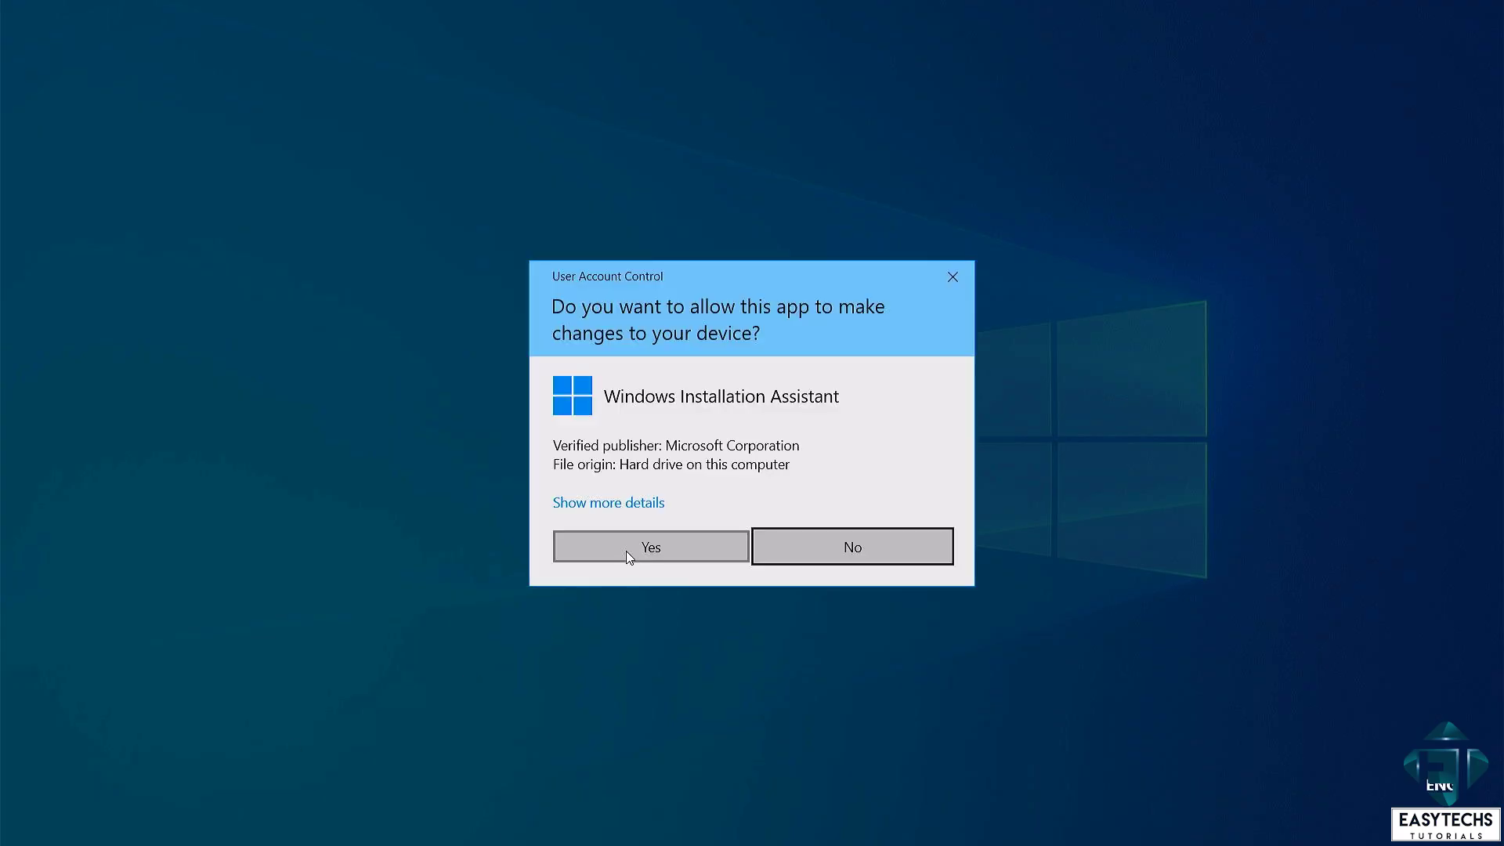
{"action": "left_click", "coordinate": [627, 550]}
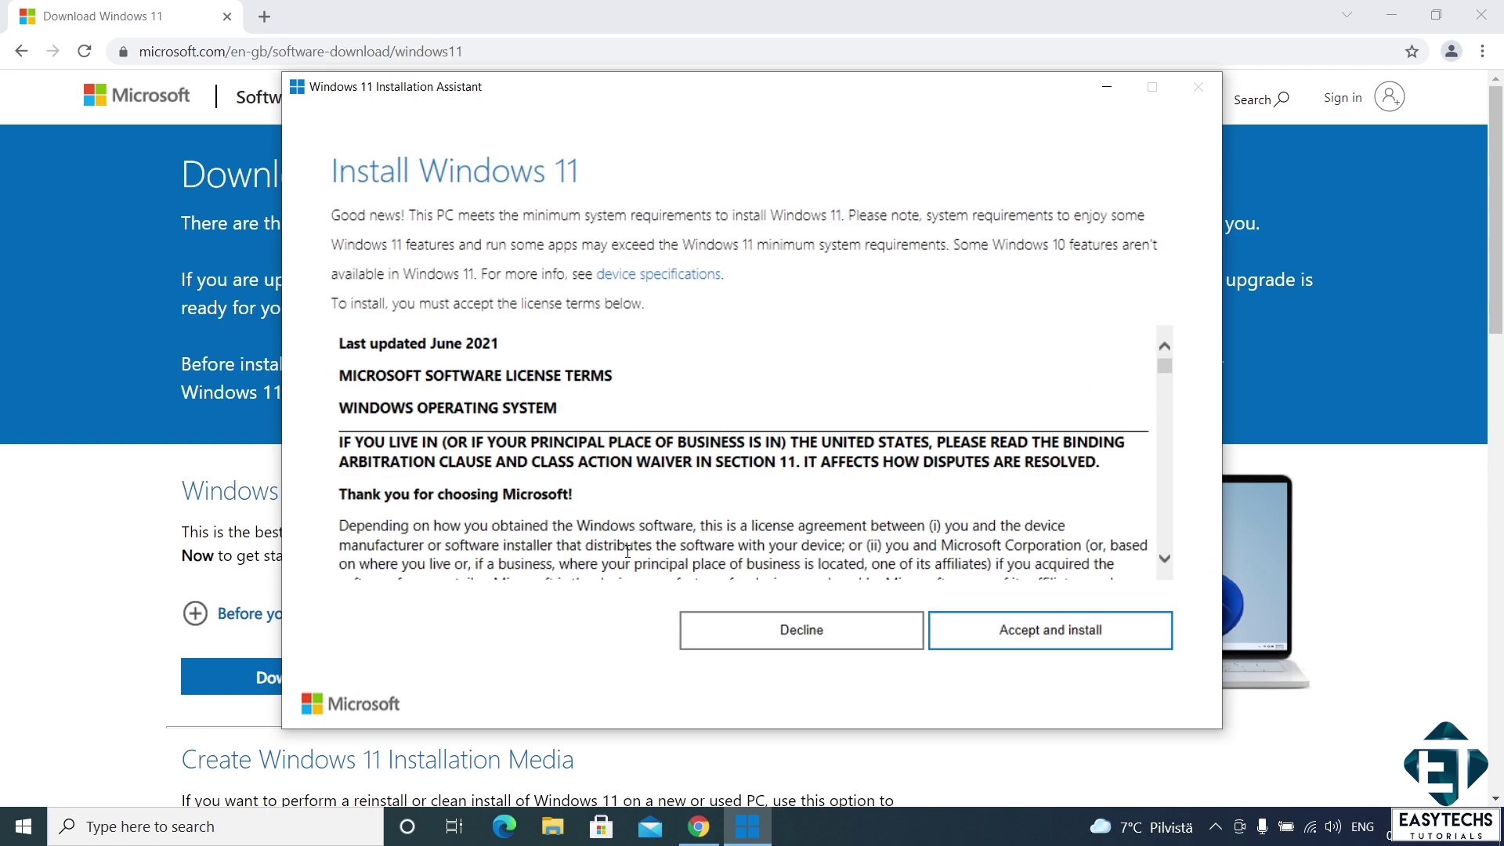
{"action": "left_click", "coordinate": [1012, 641]}
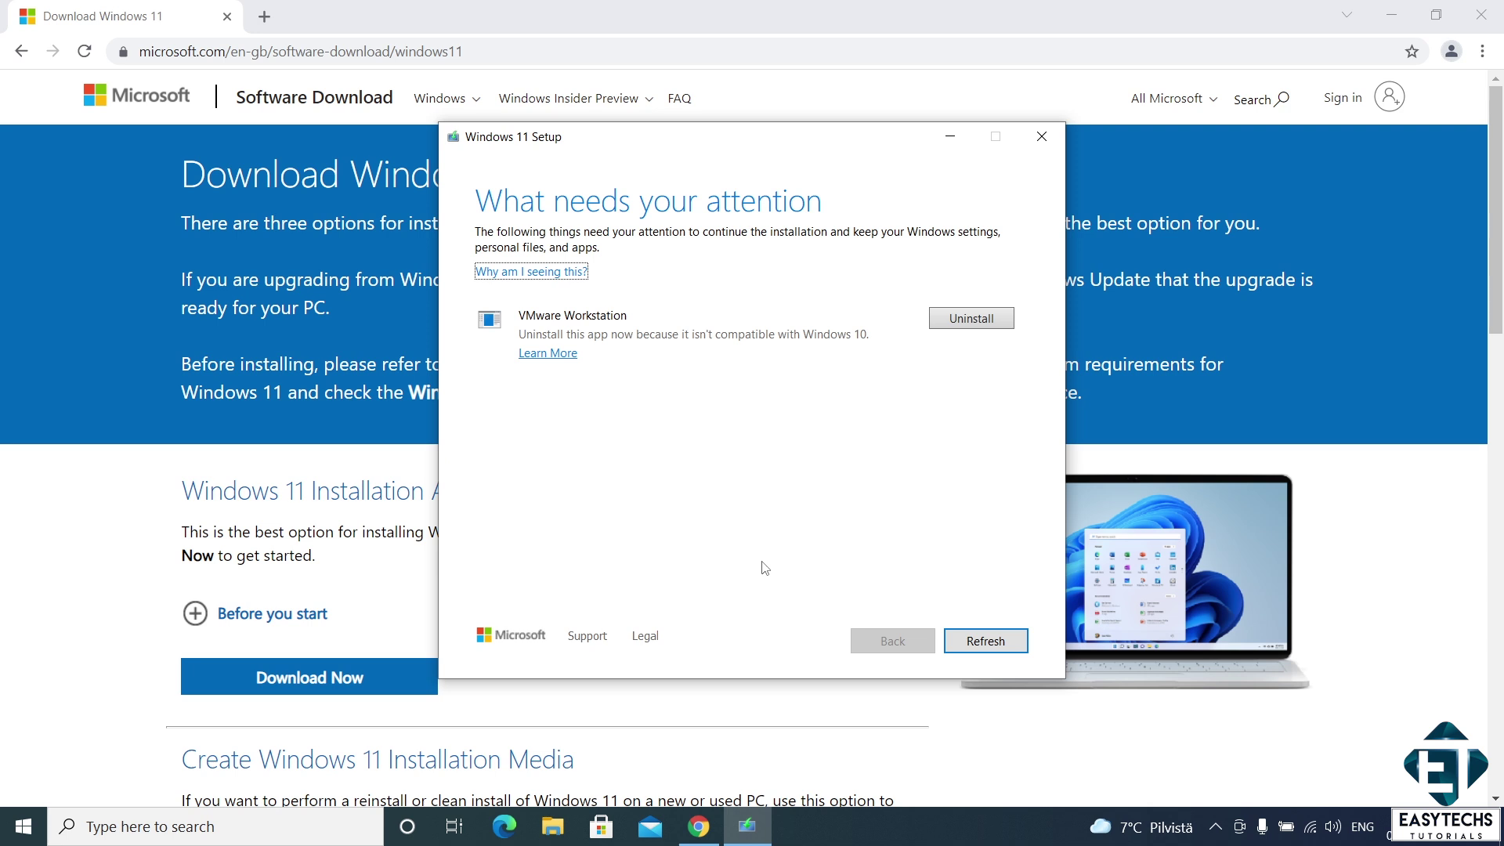
- Uninstall VMware Workstation, relaunch the Installation Assistant from Downloads, accept, and restart the PC
{"action": "left_click", "coordinate": [974, 318]}
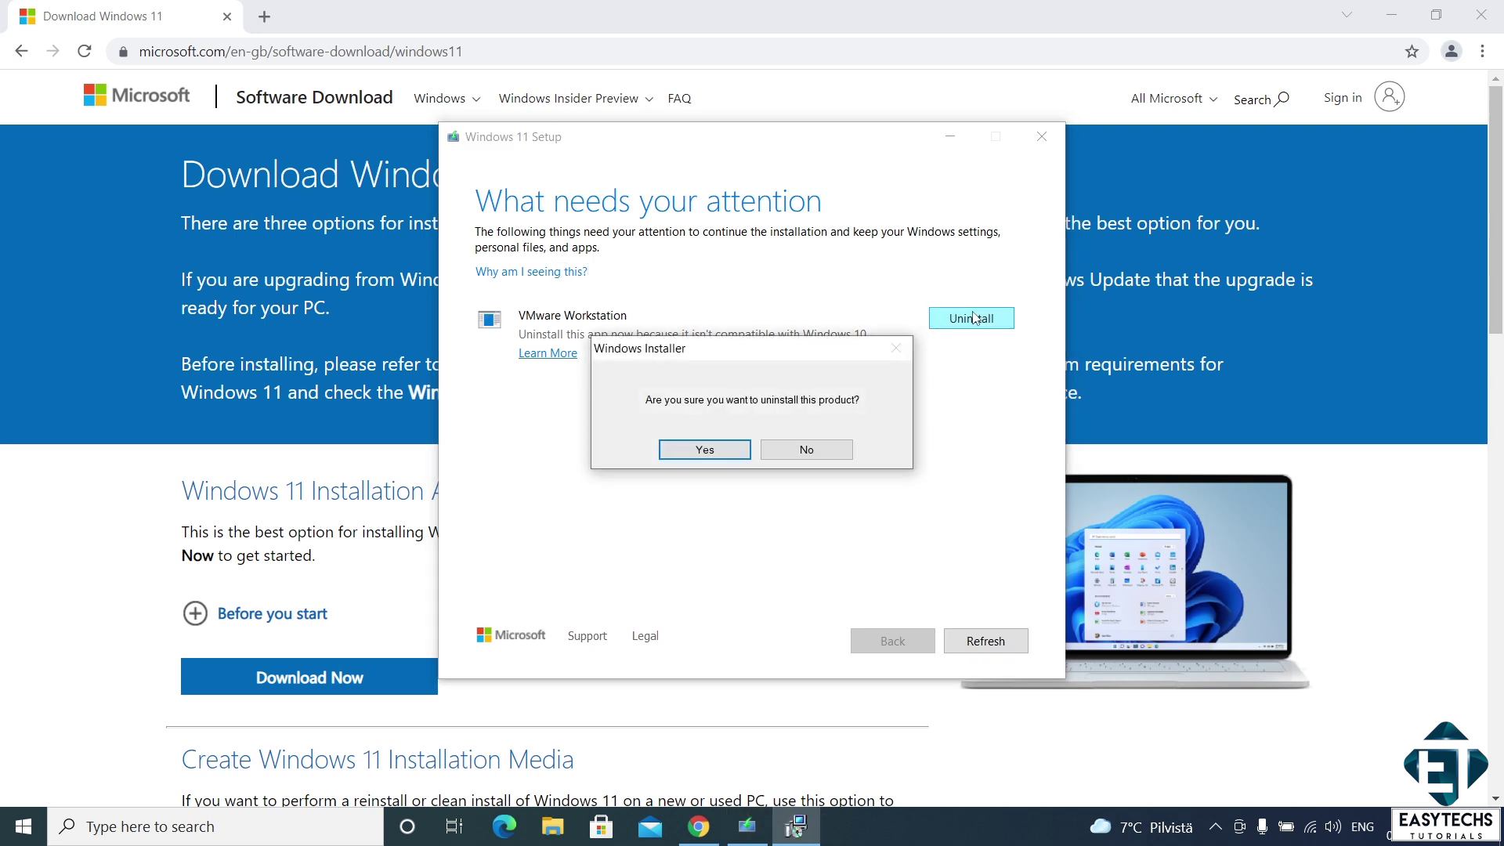
{"action": "left_click", "coordinate": [709, 449]}
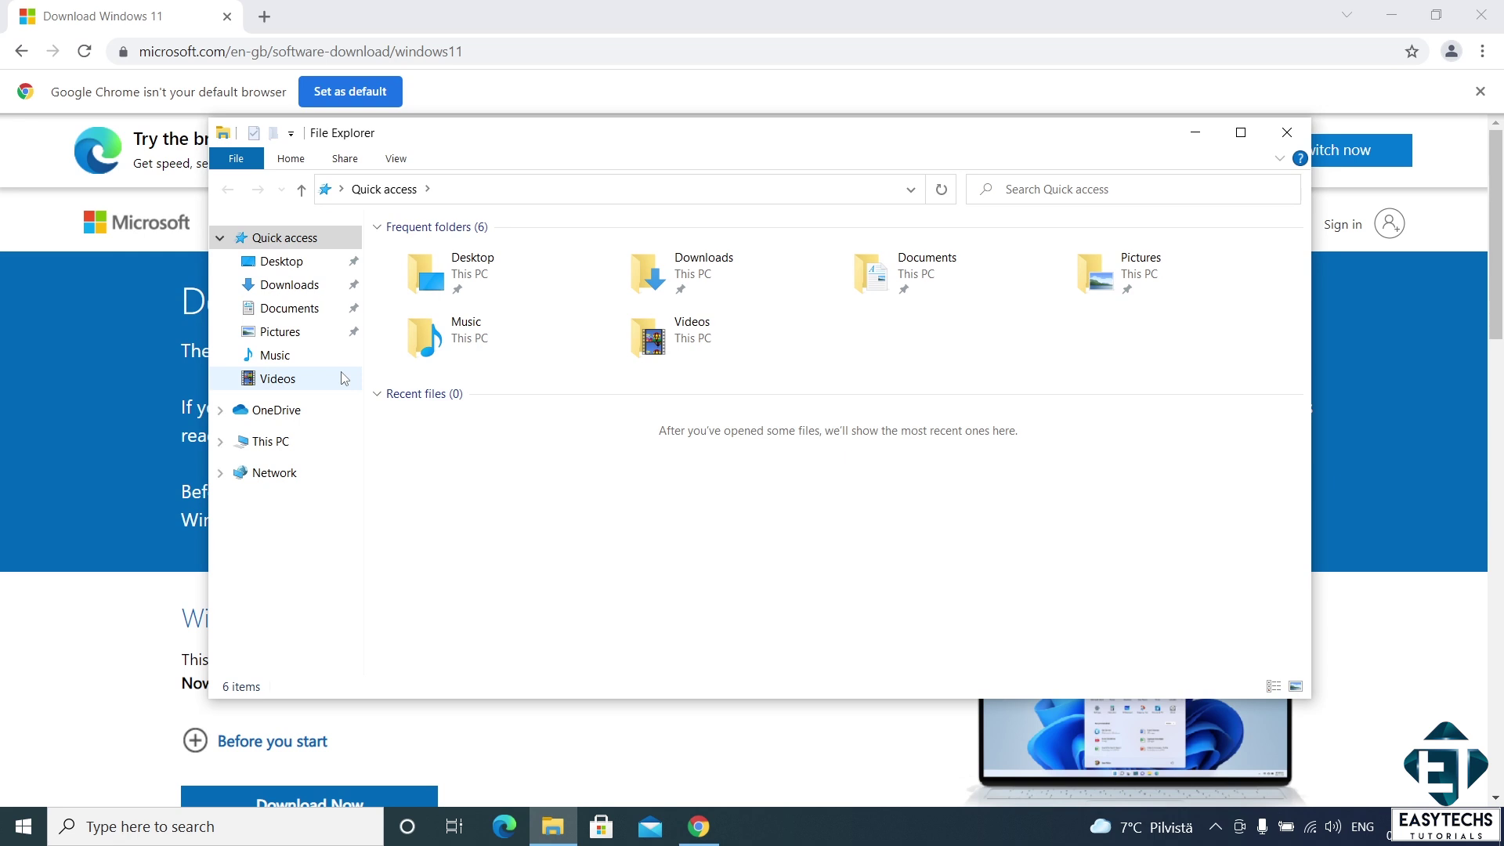
{"action": "double_click", "coordinate": [619, 289]}
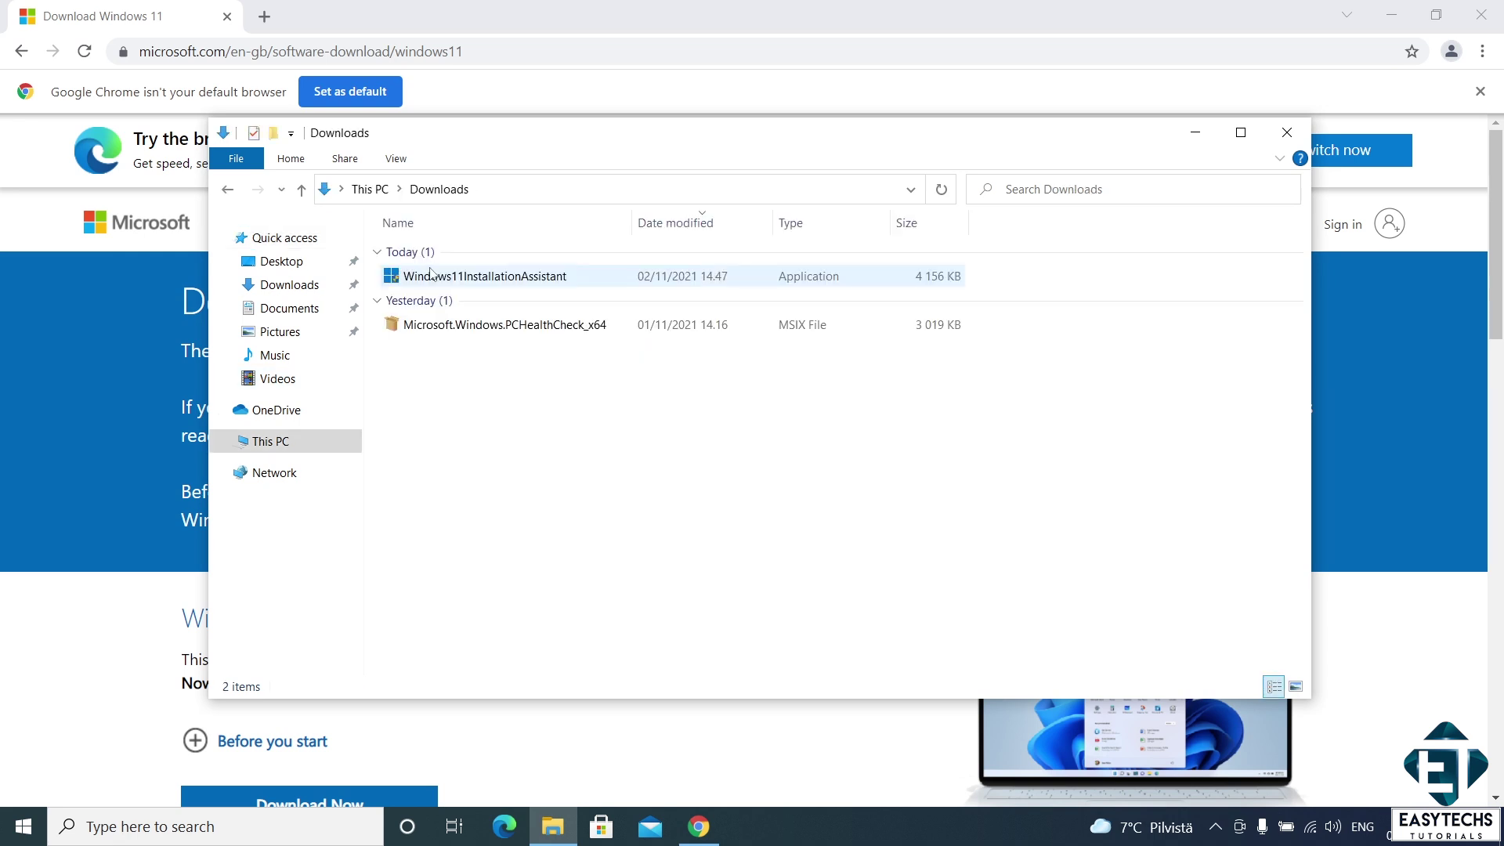
{"action": "double_click", "coordinate": [421, 279]}
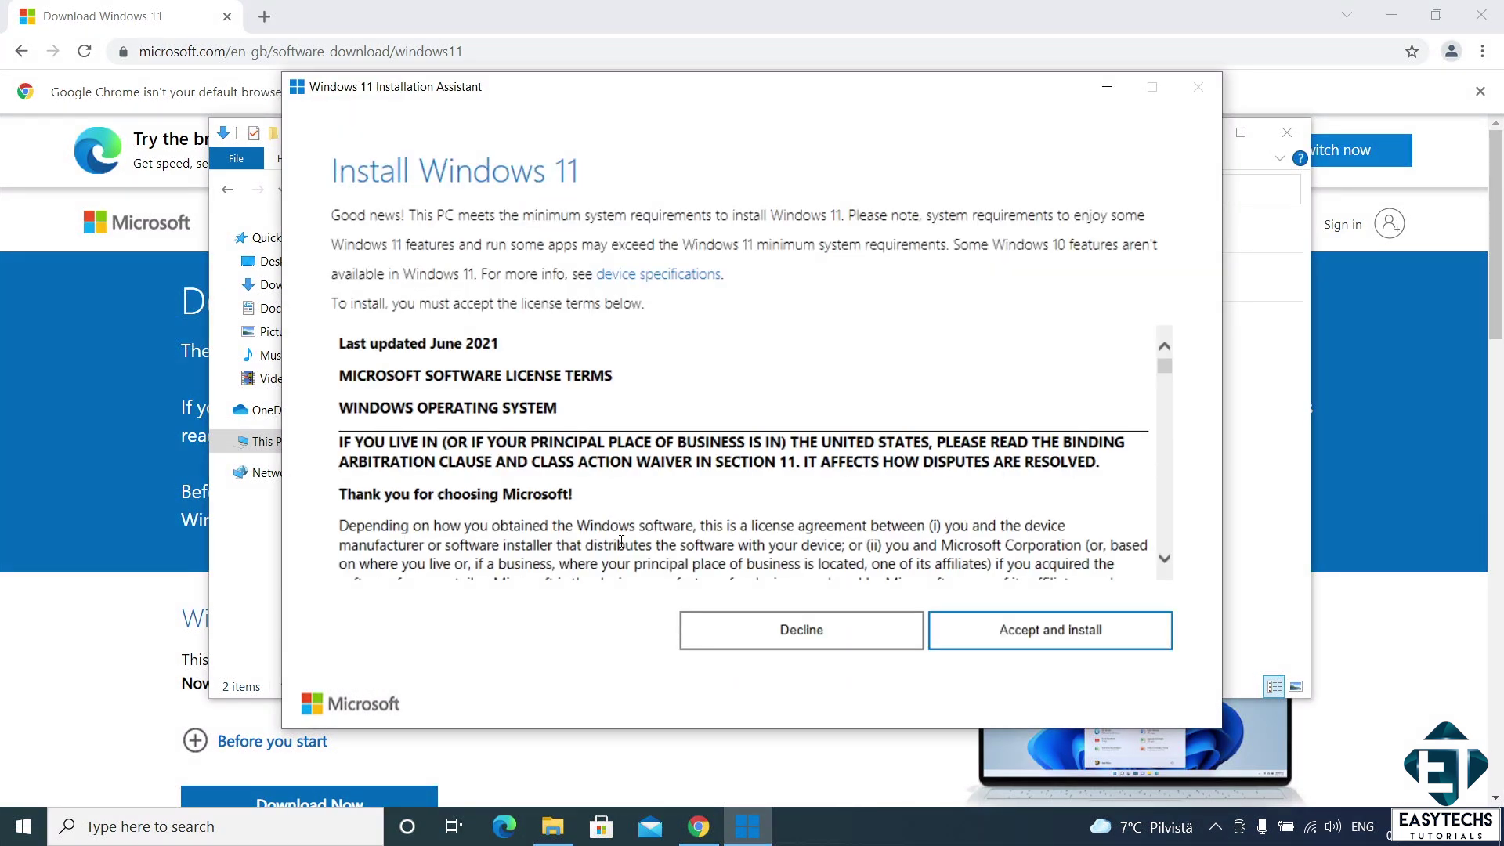
{"action": "left_click", "coordinate": [1028, 640]}
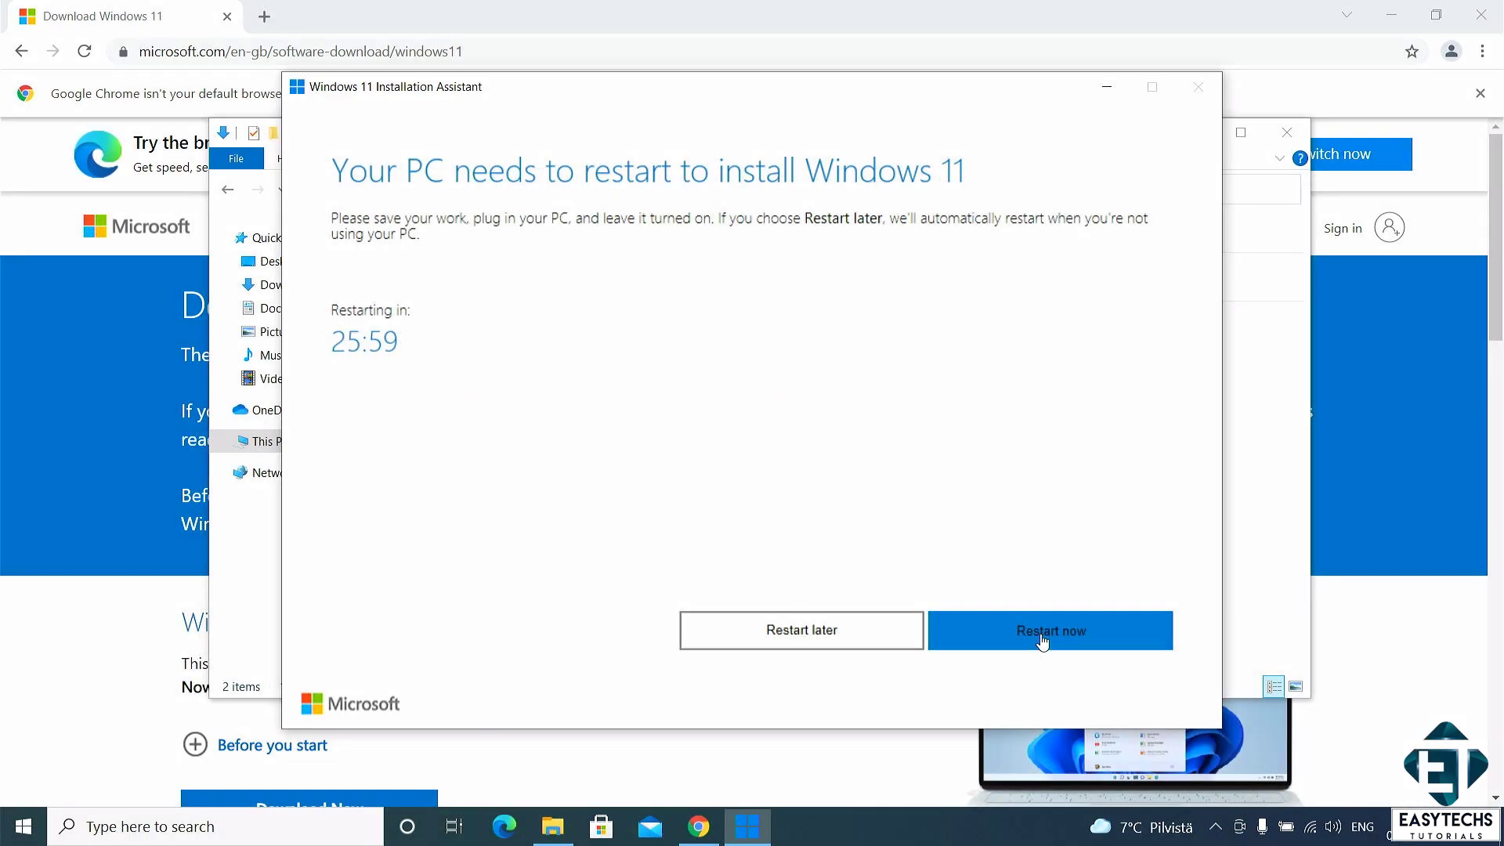
{"action": "left_click", "coordinate": [1042, 633]}
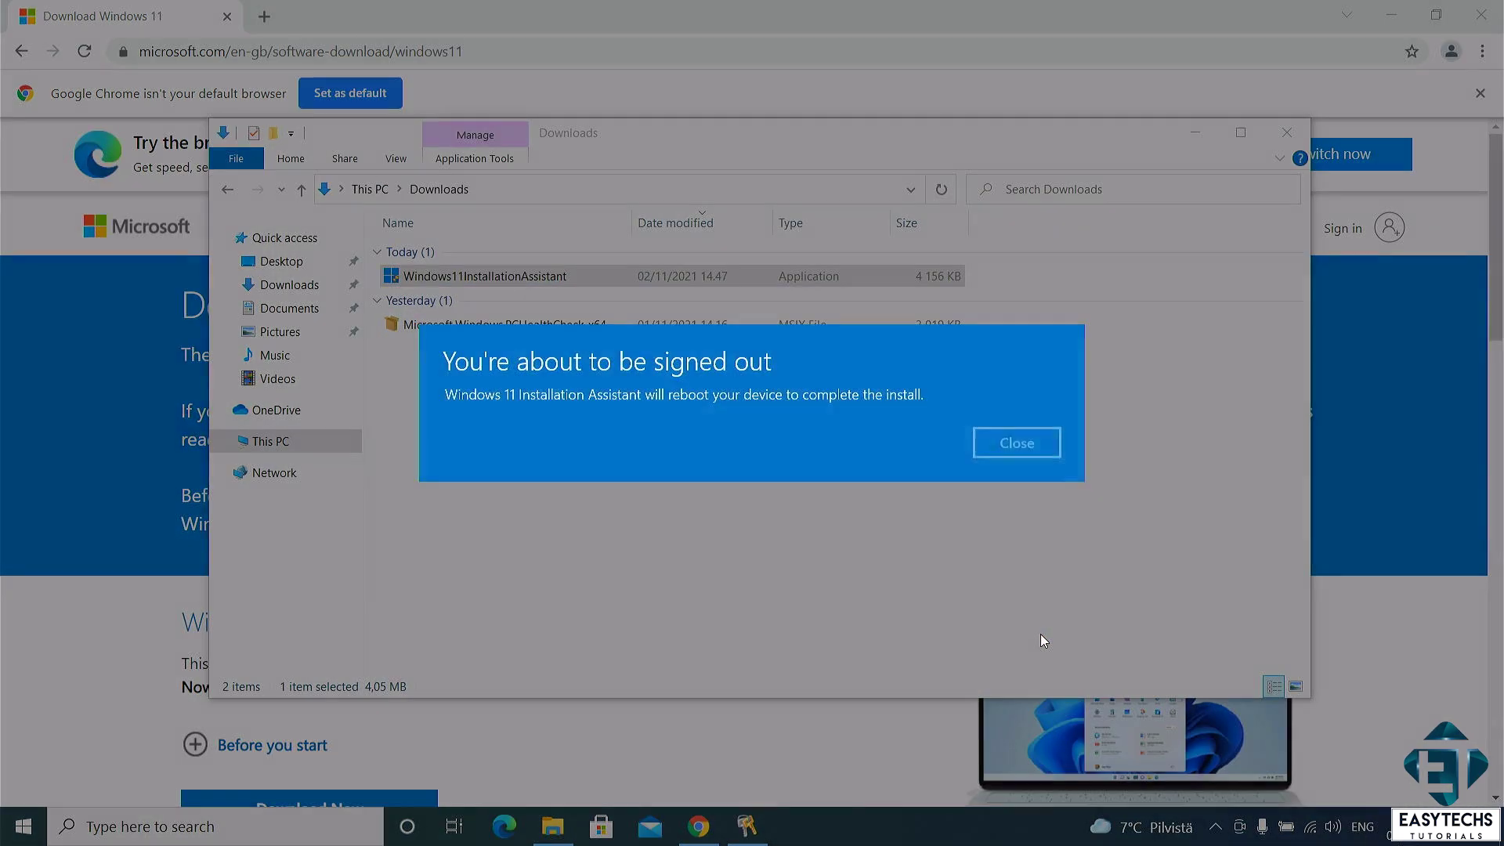
- Dismiss the sign-out notice, sign in with the account password, and close Start on the Windows 11 desktop
{"action": "left_click", "coordinate": [1025, 446]}
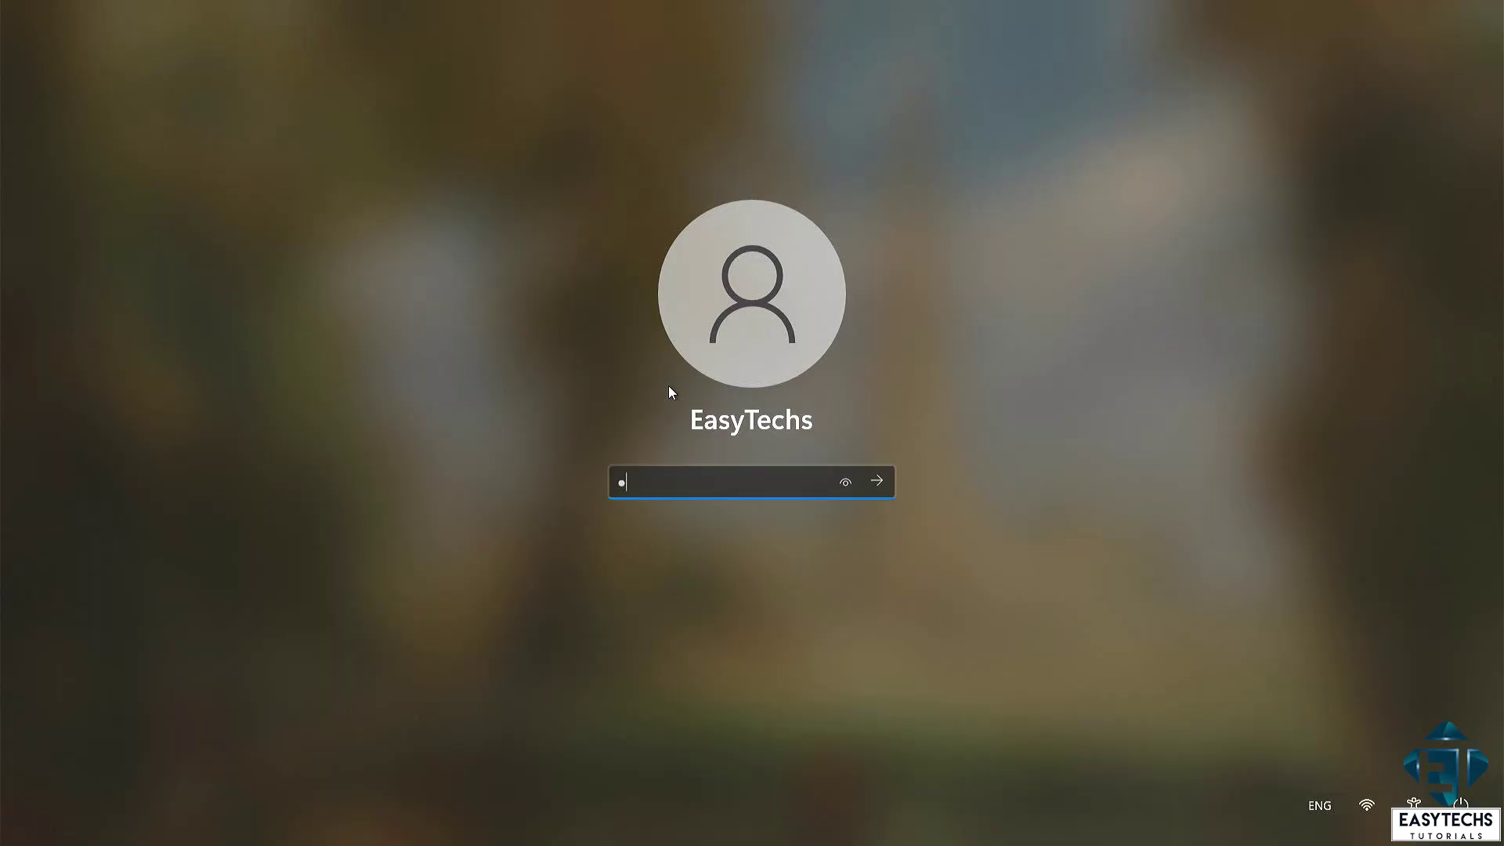
{"action": "type", "text": "••••"}
{"action": "key", "text": "Return"}
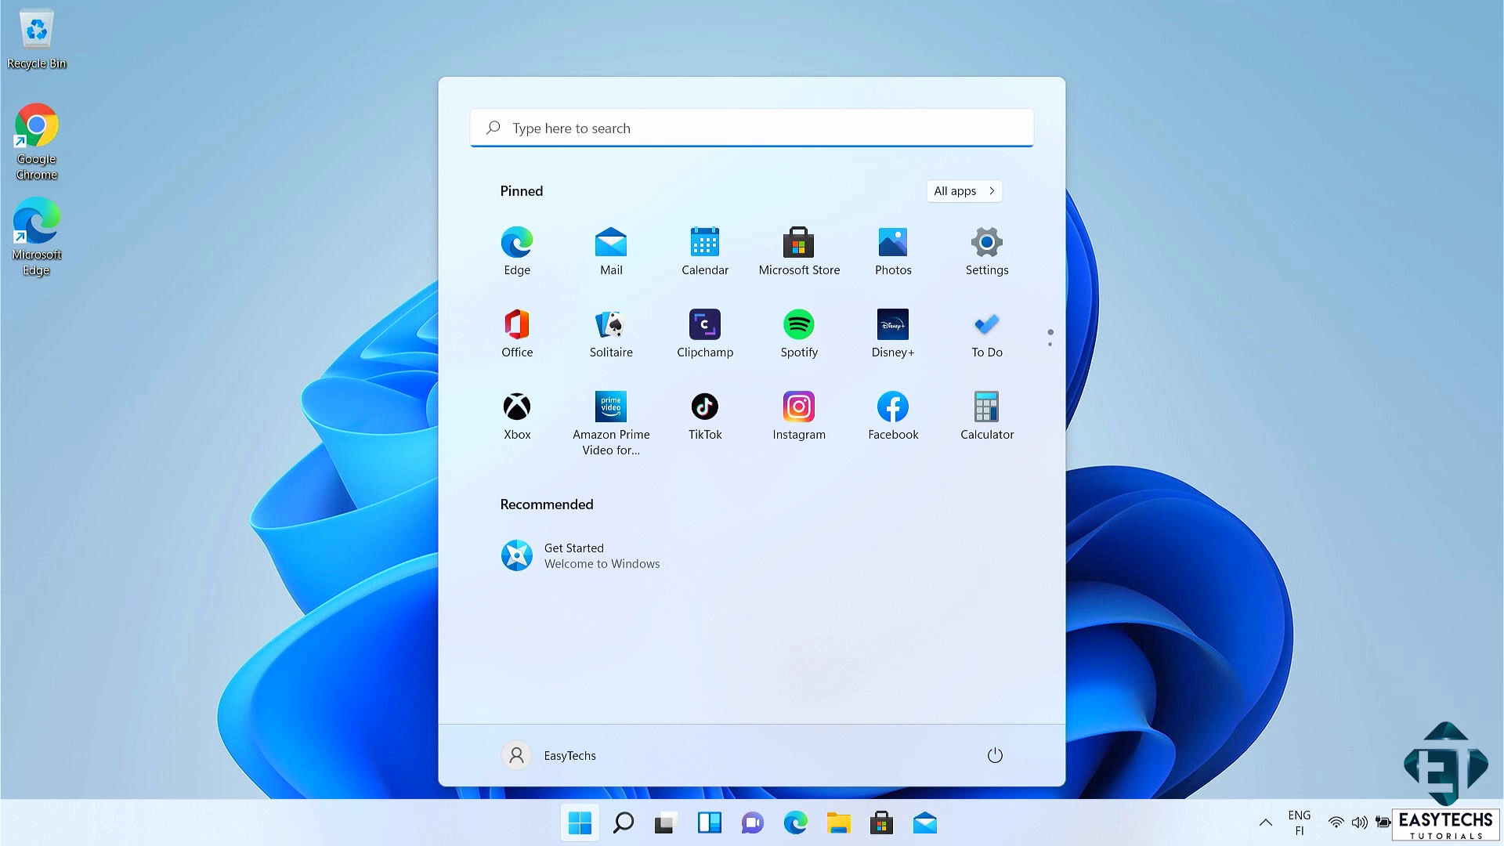
{"action": "key", "text": "Escape"}
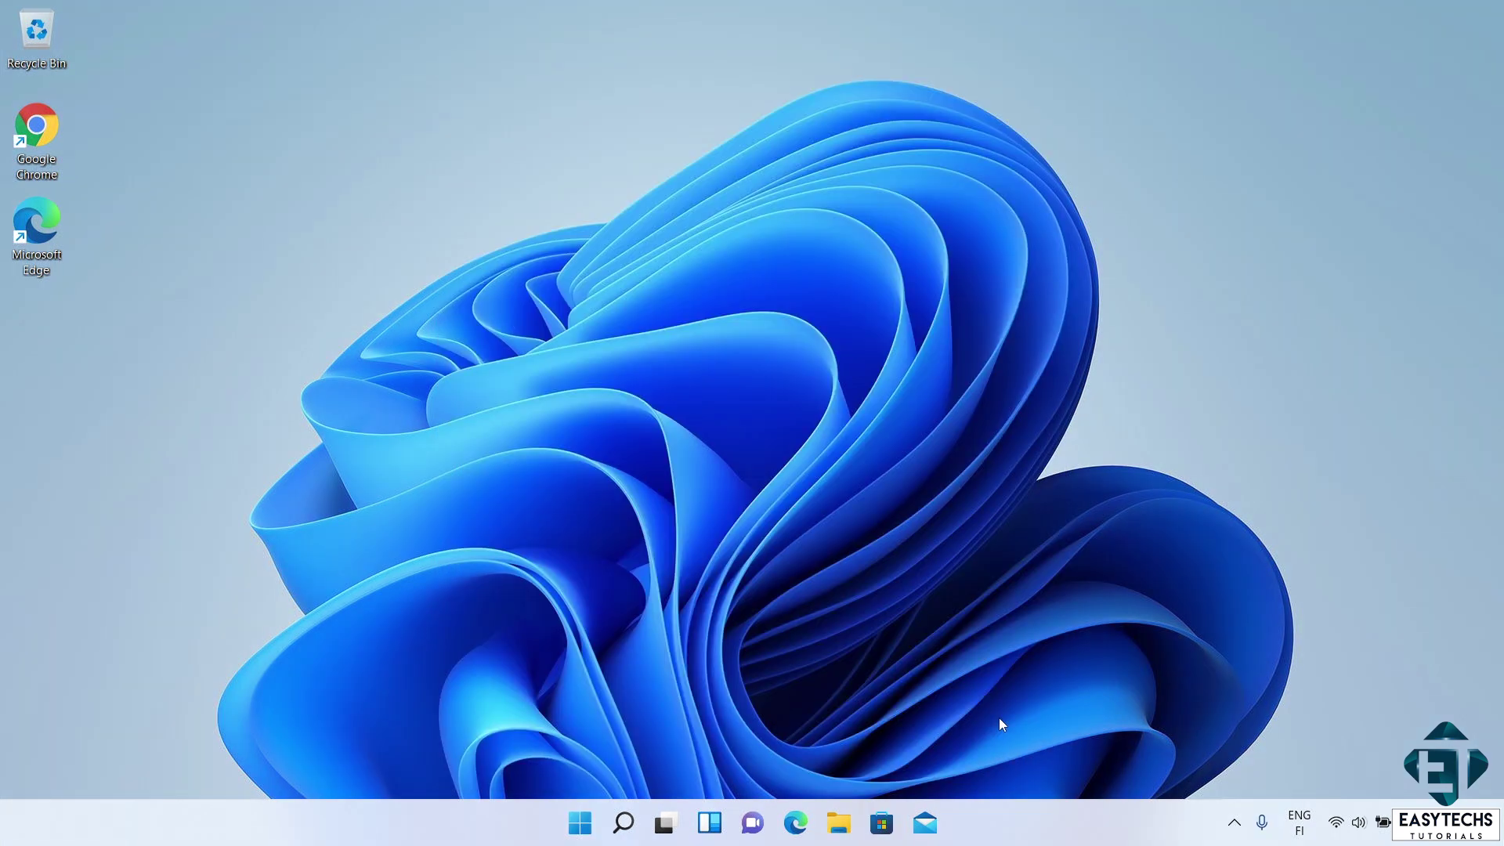
- Open This PC's system properties from File Explorer to see the Windows 11 Pro edition
{"action": "left_click", "coordinate": [839, 824]}
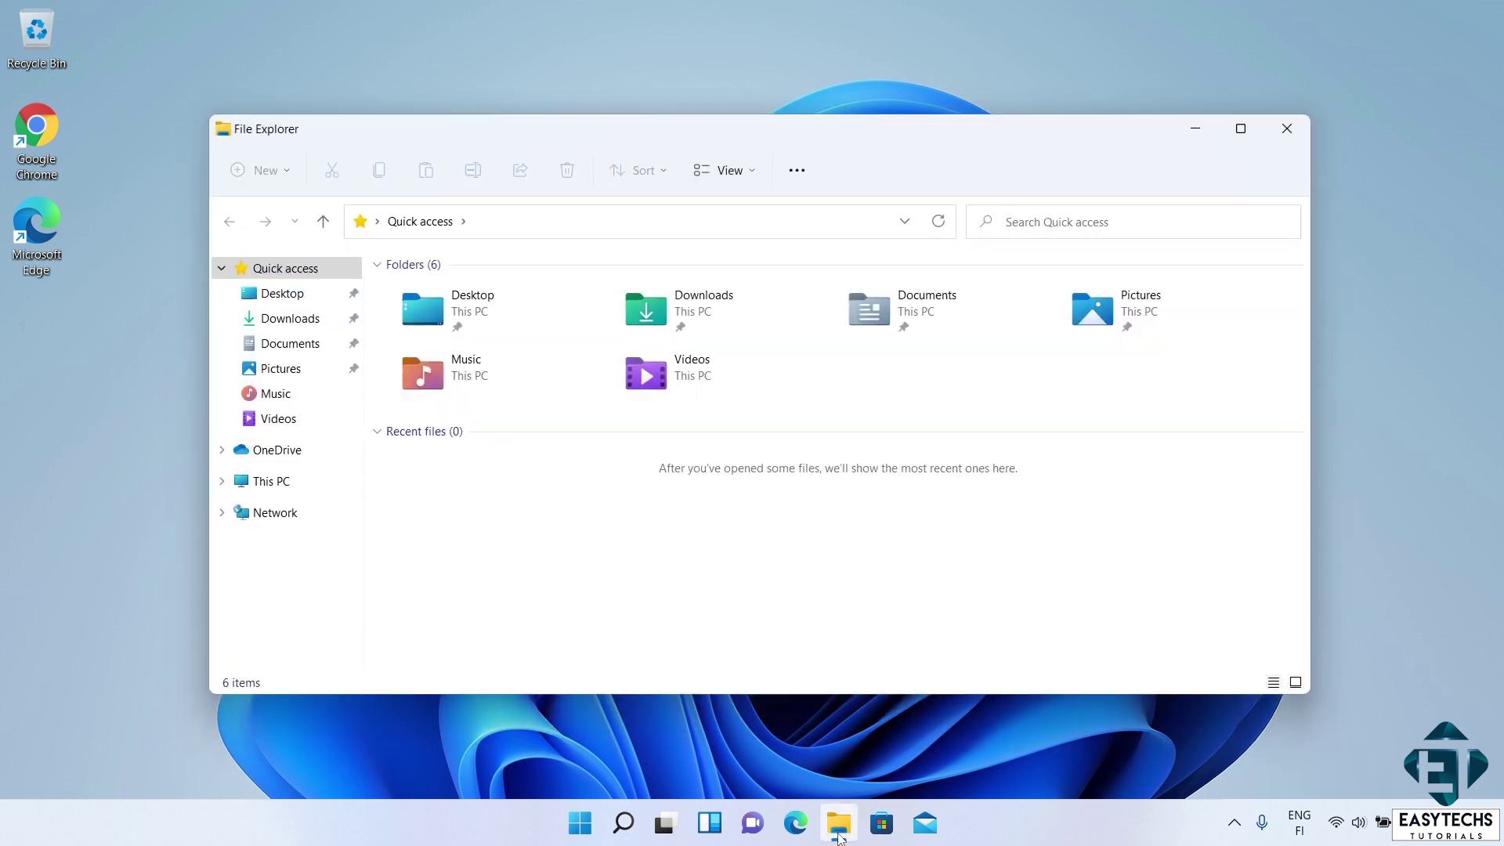
{"action": "left_click", "coordinate": [253, 487]}
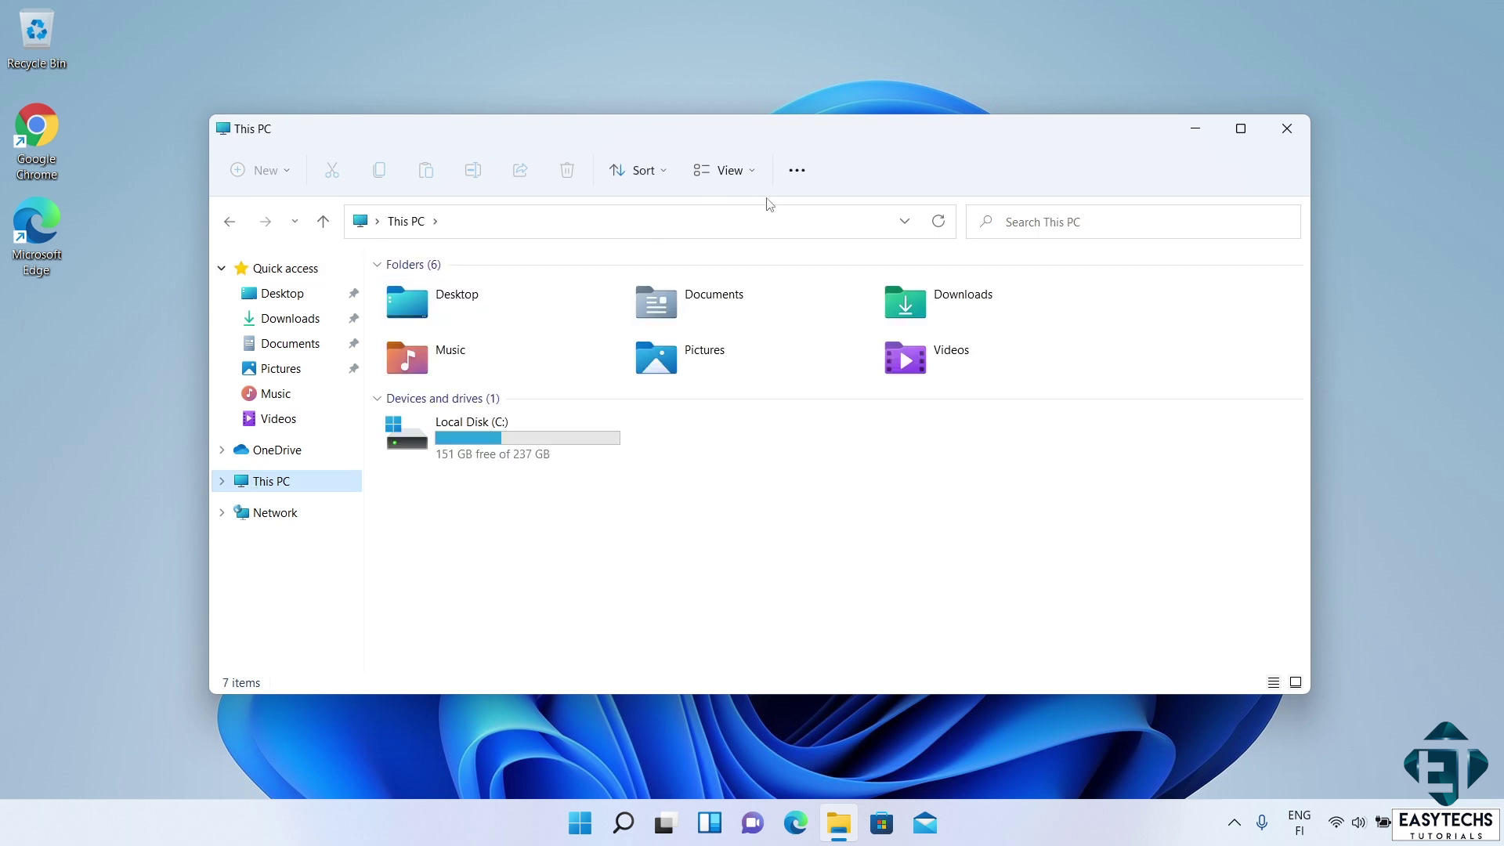
{"action": "left_click", "coordinate": [805, 176]}
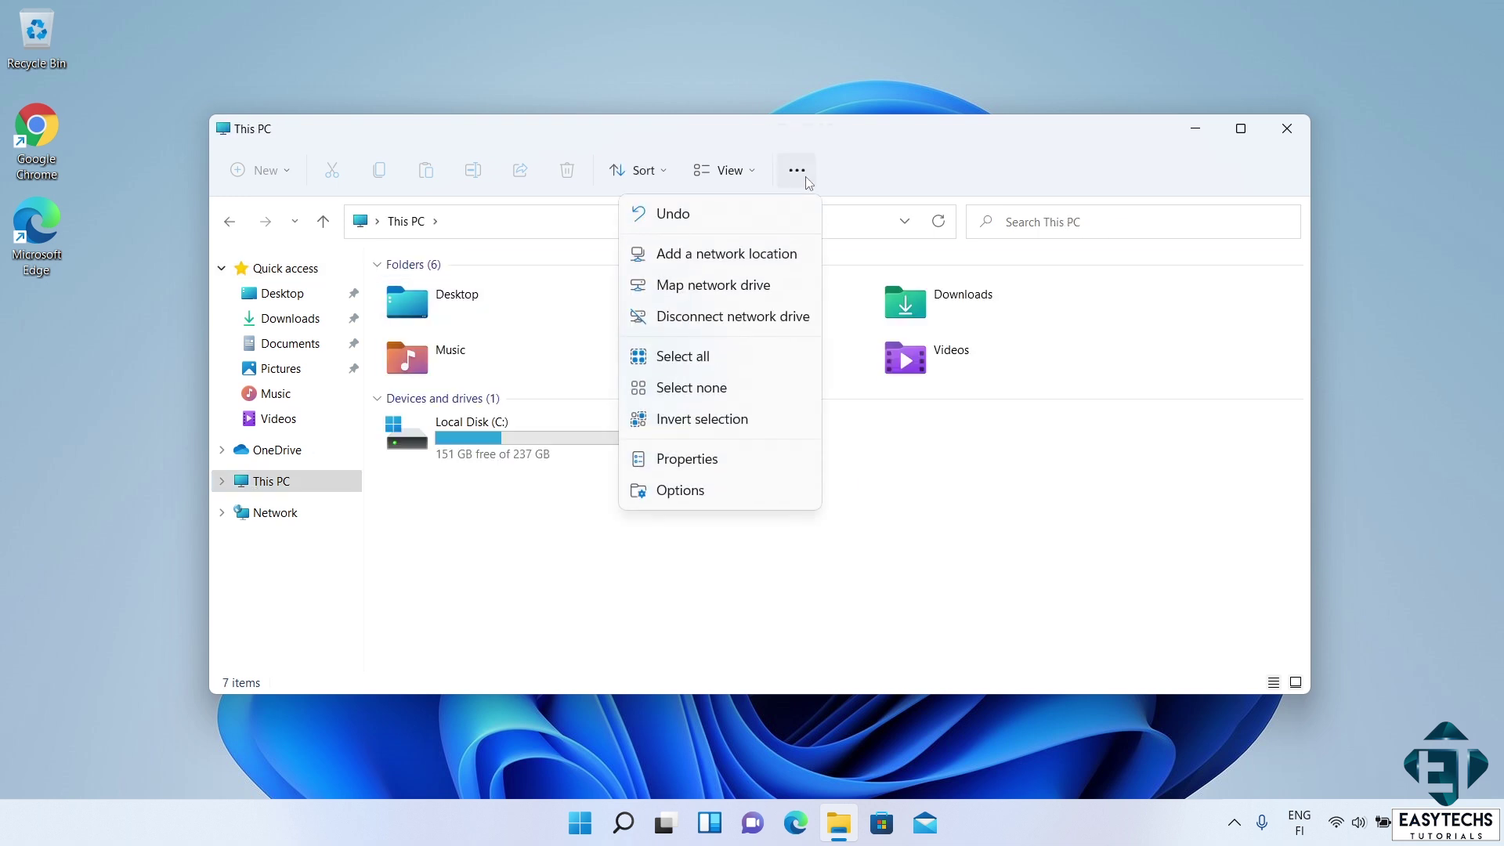
{"action": "left_click", "coordinate": [689, 460]}
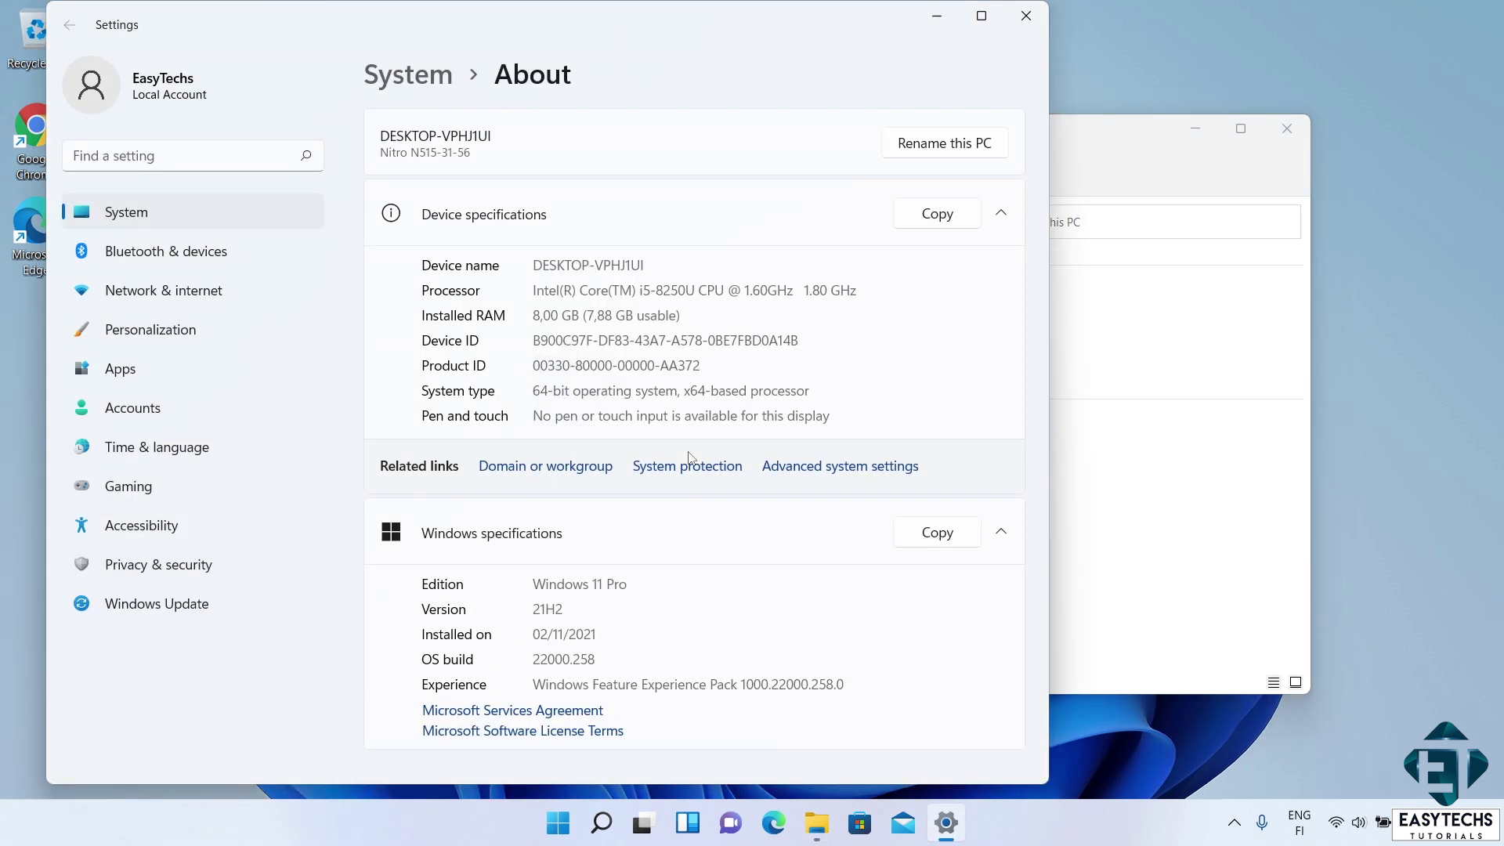
- Check that the activation state shows a digital license, then close Settings
{"action": "left_click_drag", "start_coordinate": [1040, 378], "coordinate": [1040, 580]}
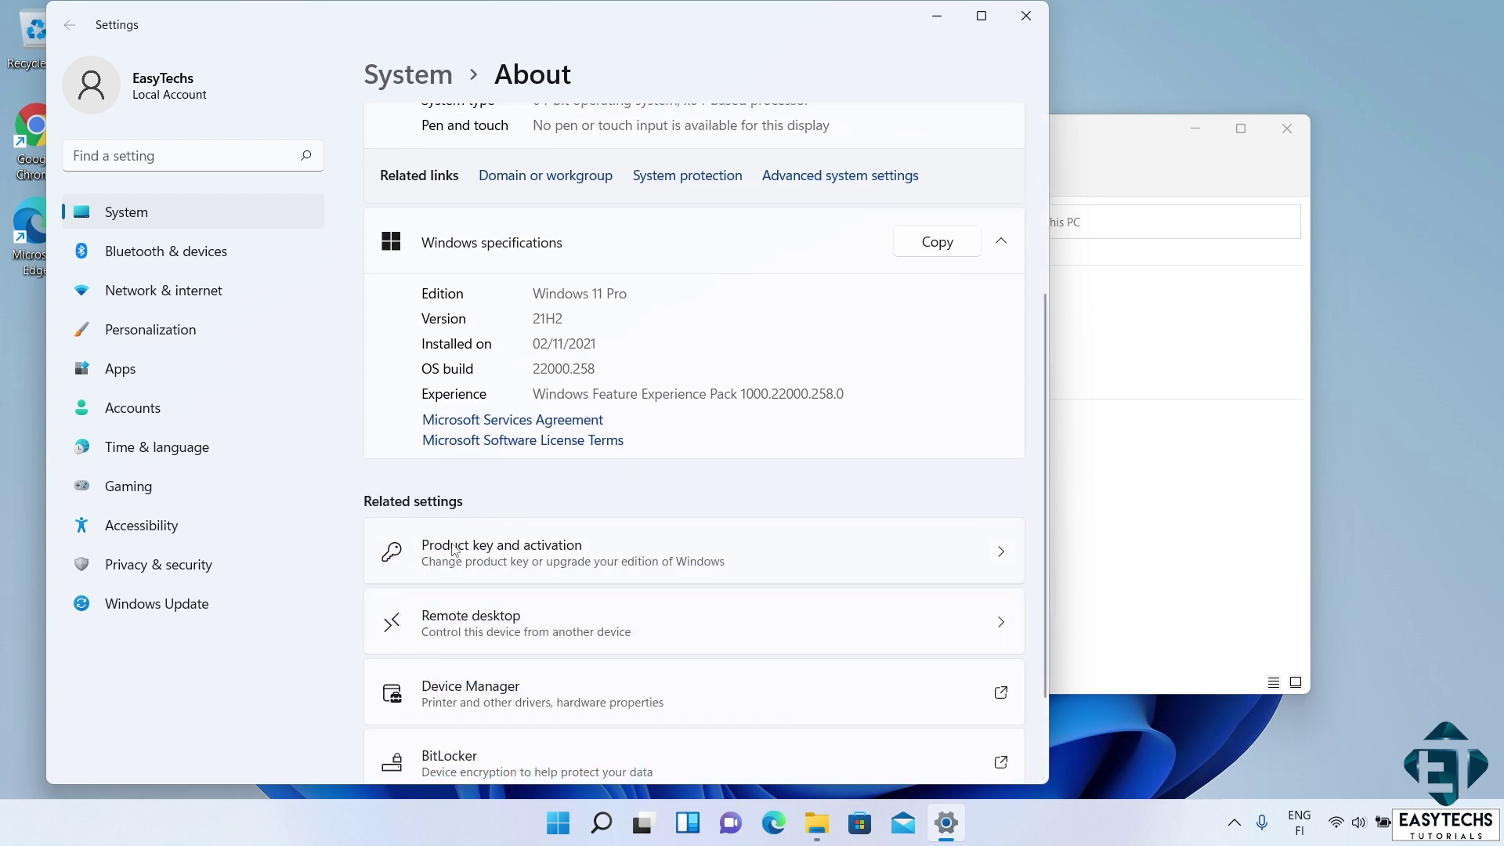
{"action": "left_click", "coordinate": [509, 548]}
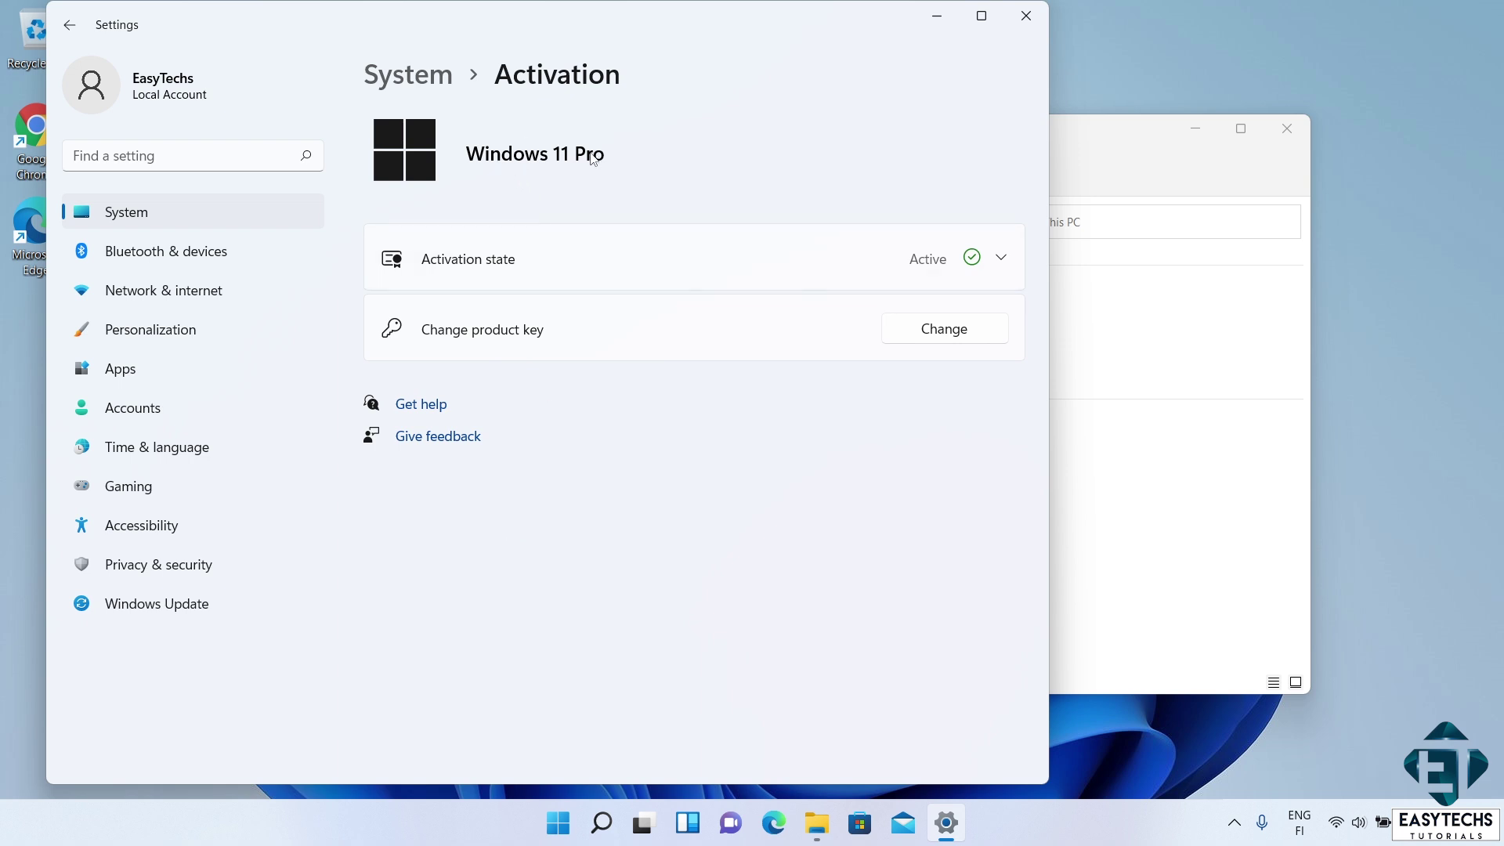
{"action": "left_click", "coordinate": [738, 259]}
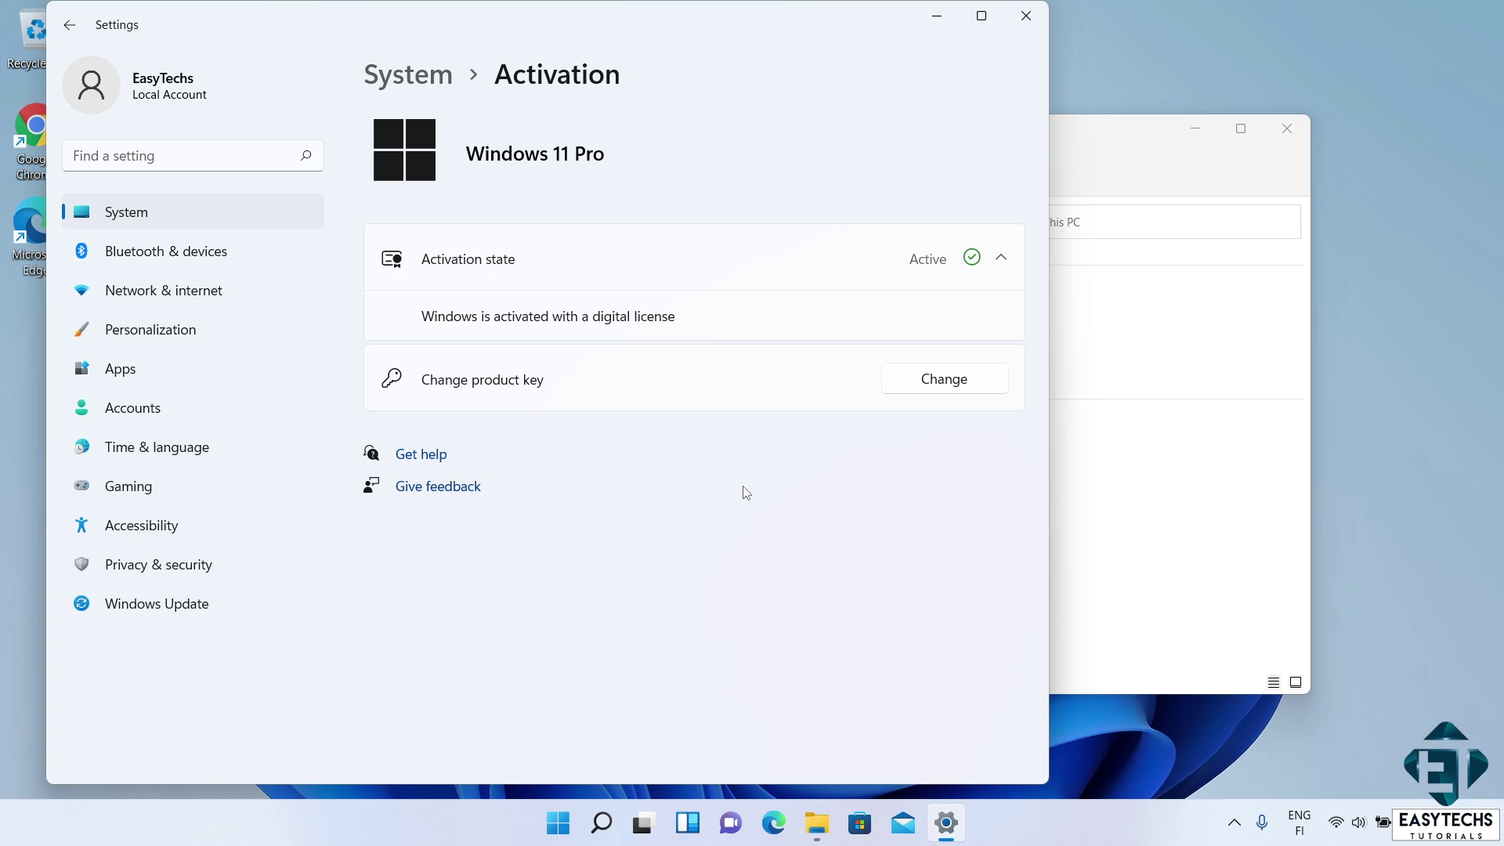
{"action": "left_click", "coordinate": [1026, 16]}
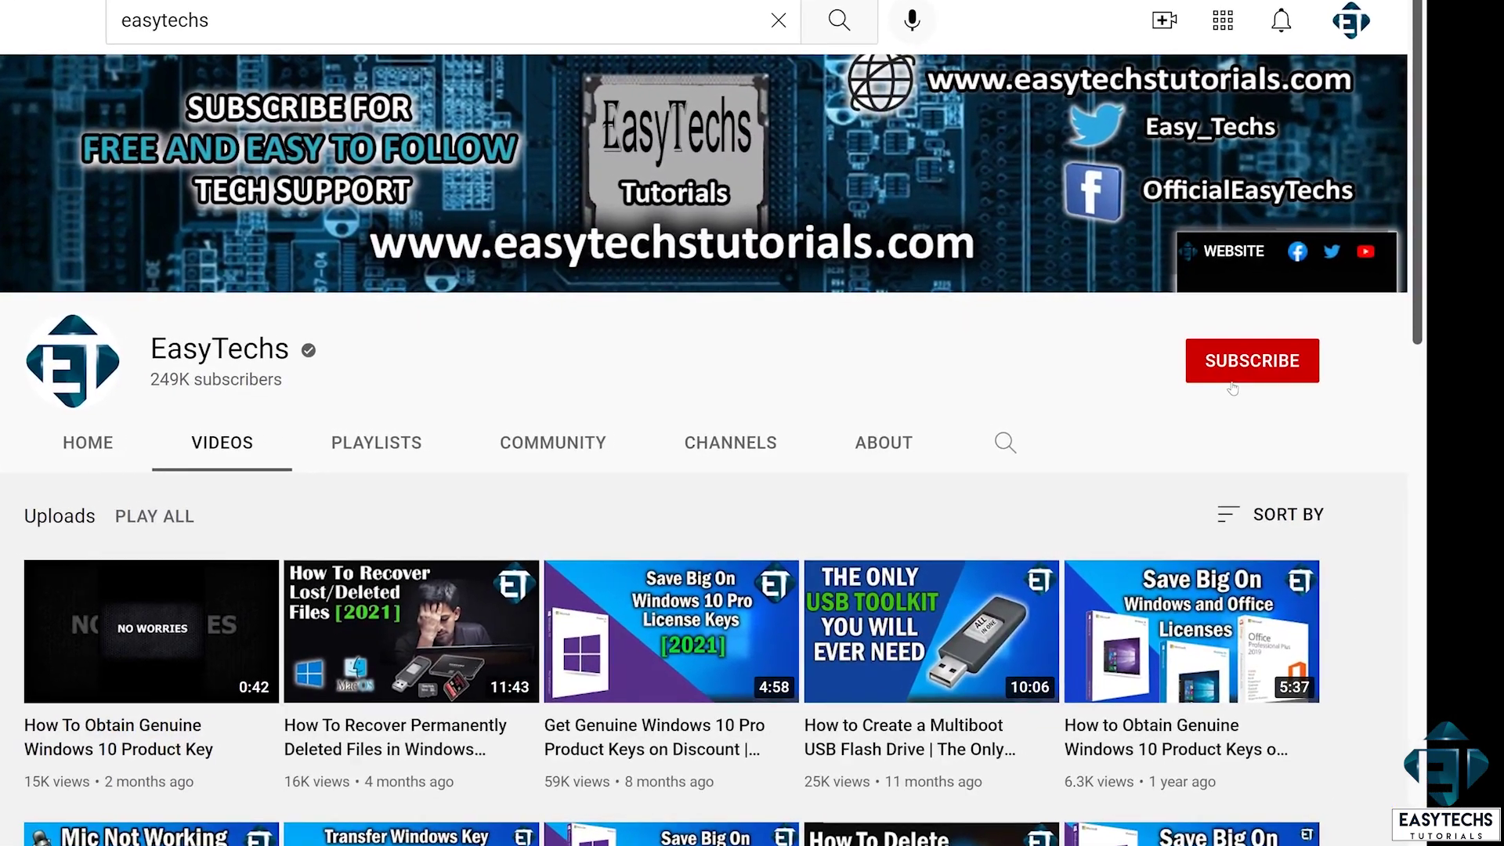
- Subscribe to the EasyTechs channel and set its bell notifications to All
{"action": "left_click", "coordinate": [1232, 382]}
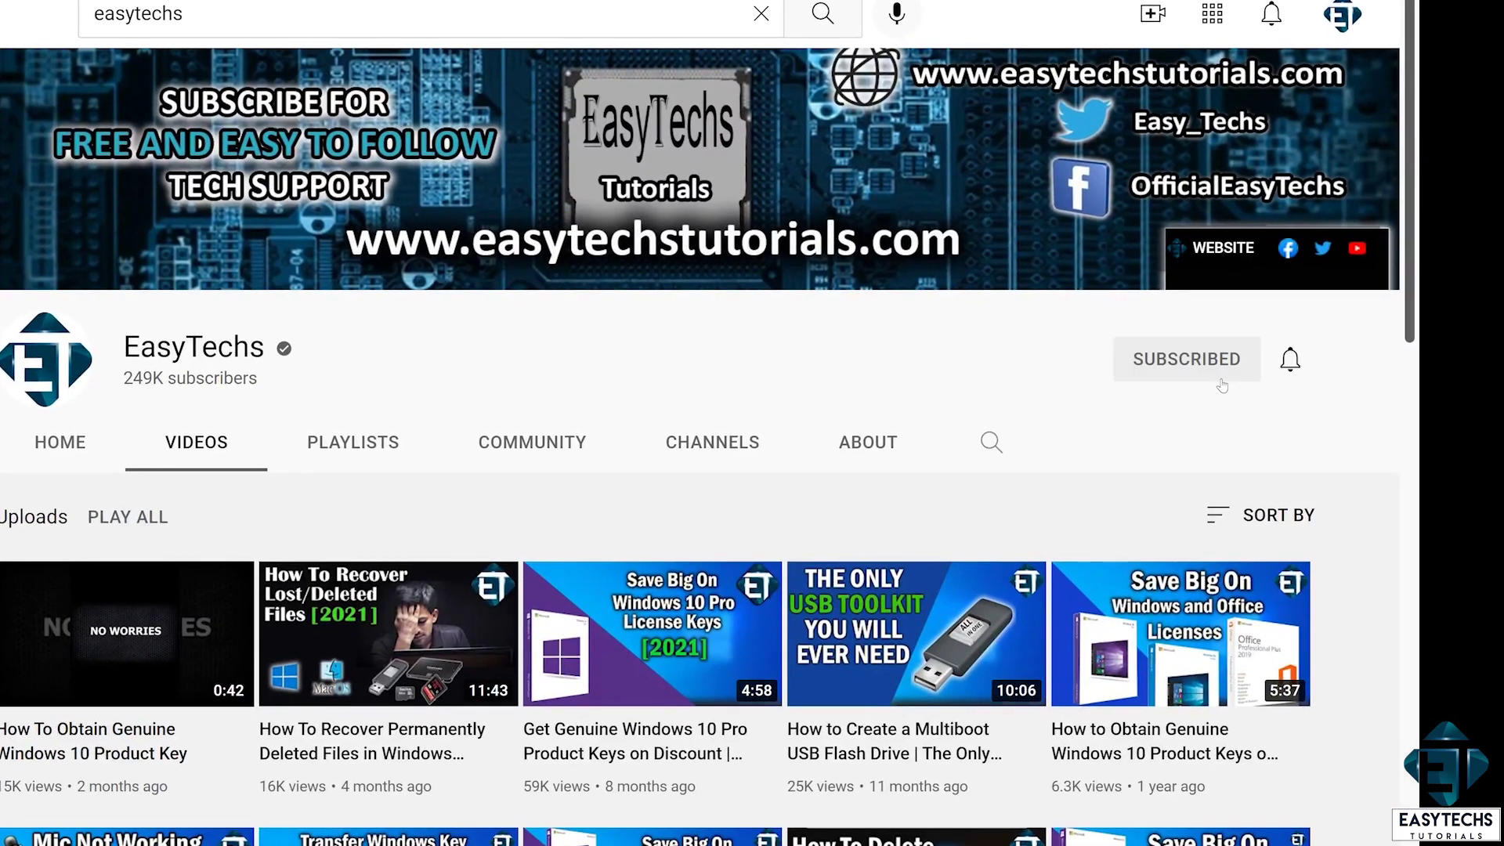
{"action": "left_click", "coordinate": [1298, 362]}
{"action": "left_click", "coordinate": [1201, 412]}
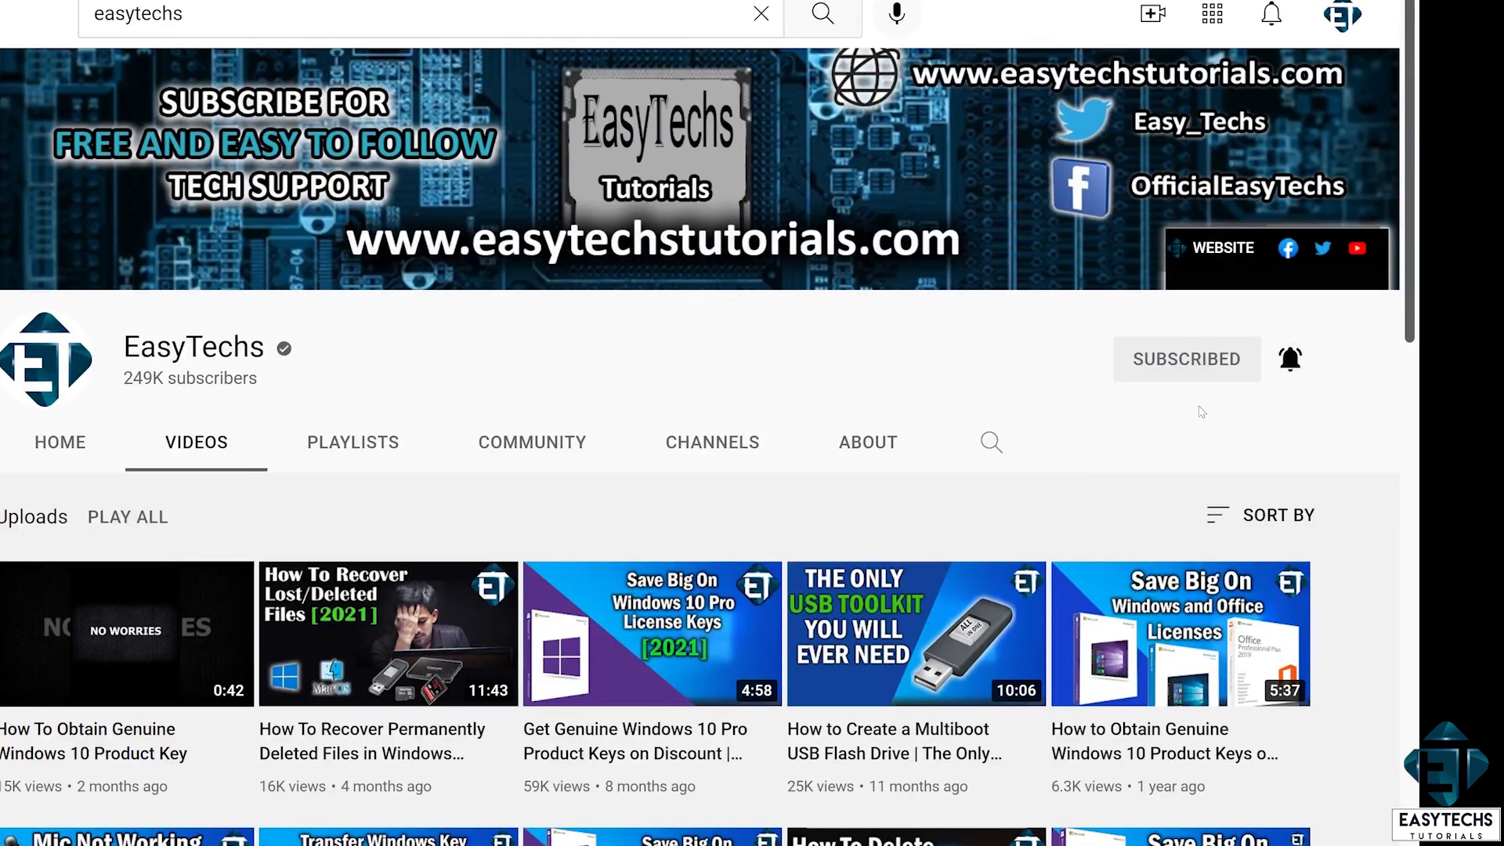